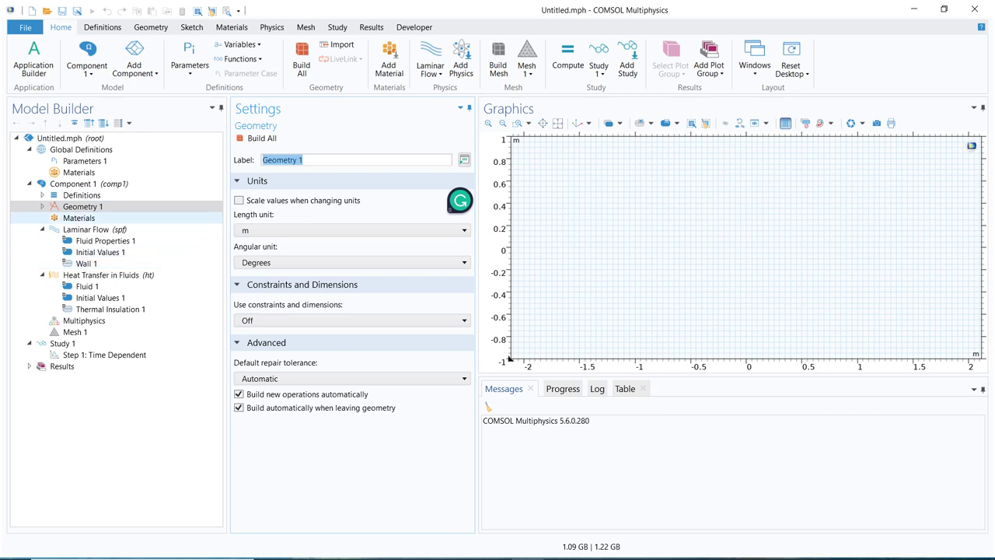
click(85, 229)
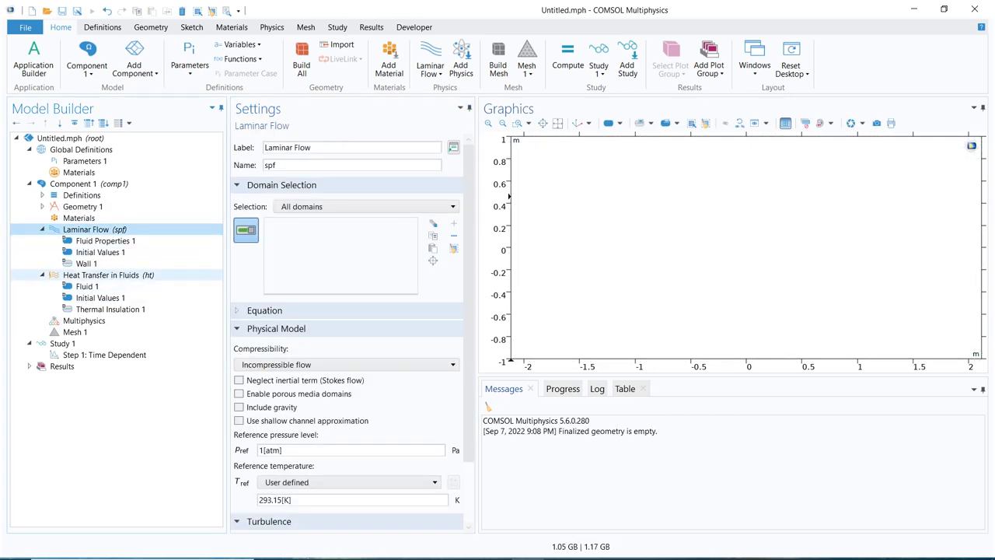
click(108, 275)
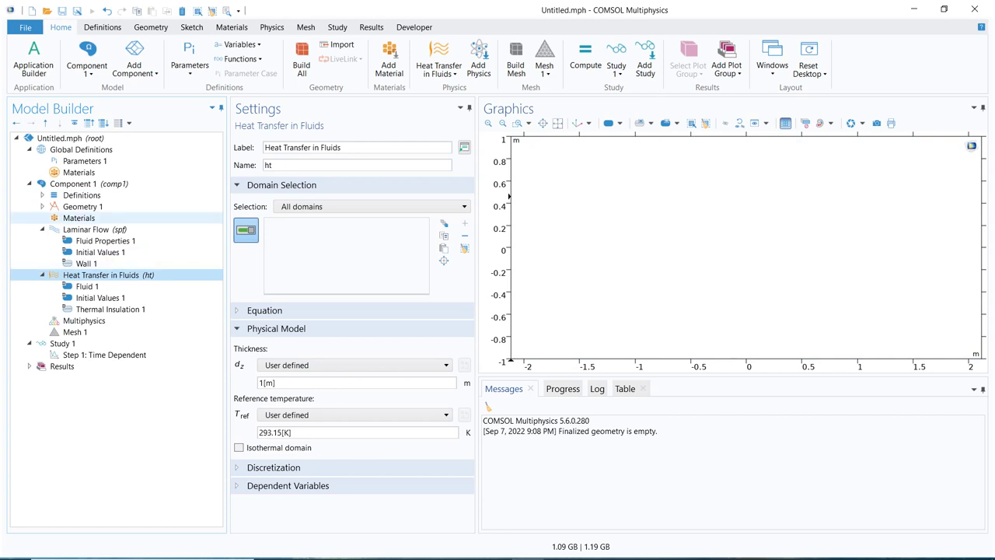
click(82, 206)
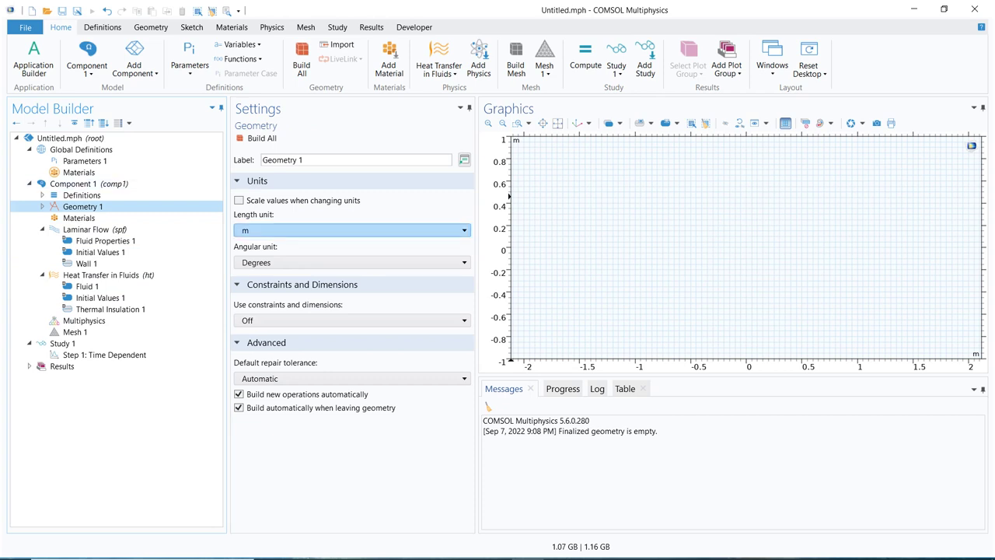
- Set the Geometry 1 length unit to cm and add a rectangle
click(349, 230)
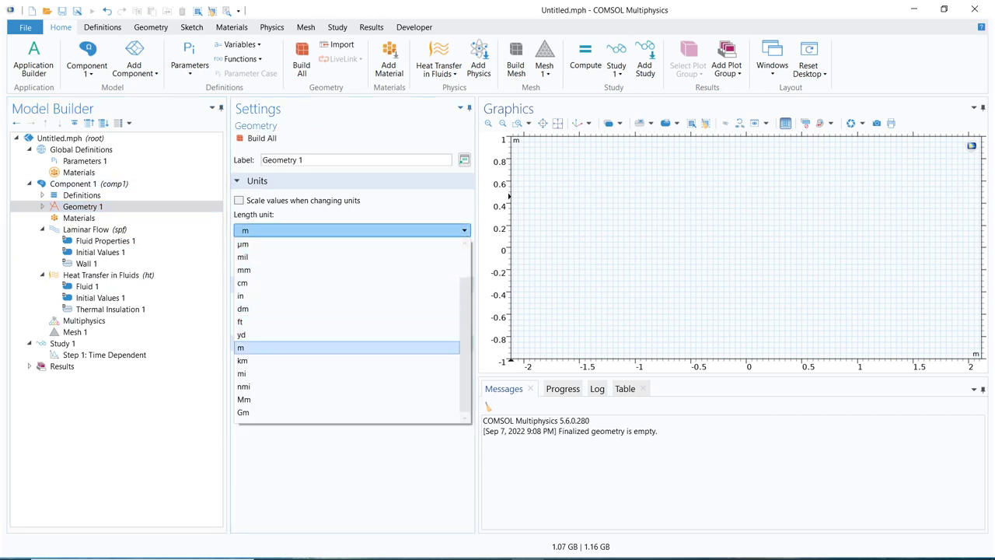
click(256, 283)
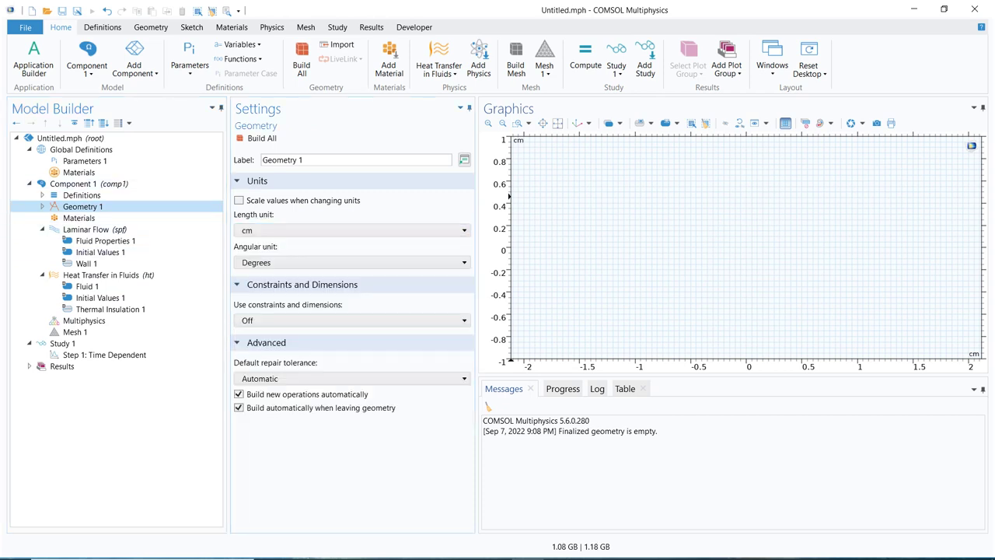
right_click(85, 206)
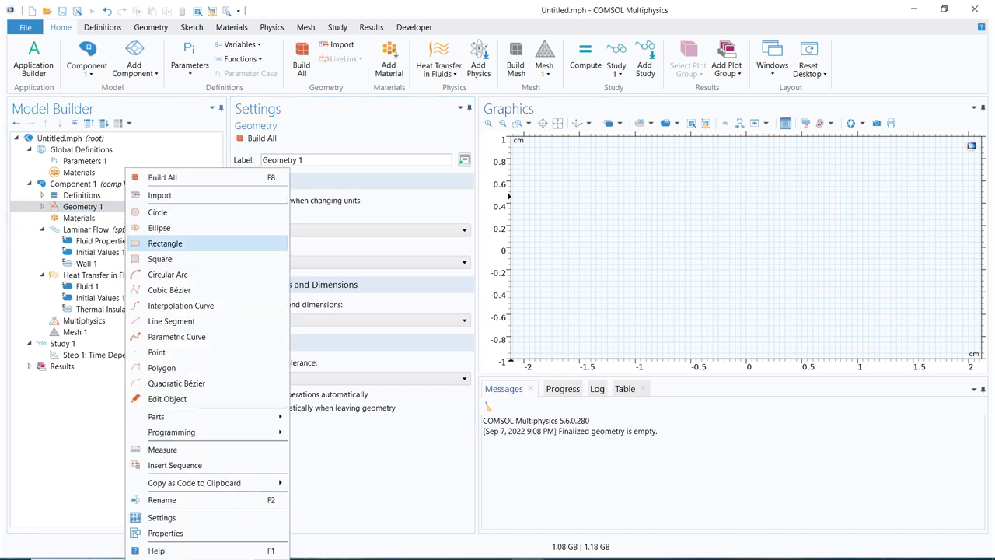
click(165, 243)
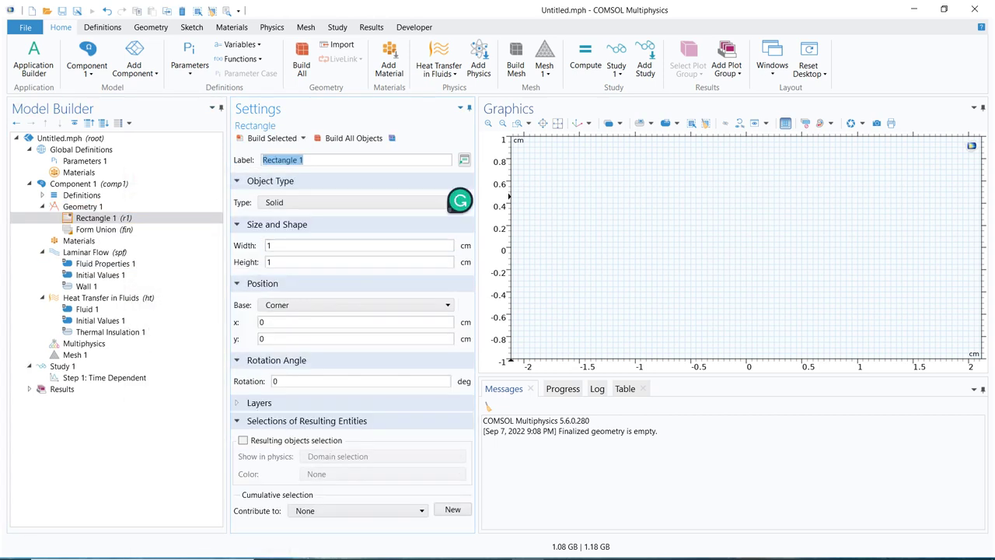
- Give the rectangle width 20 and height 5, then build all objects
click(358, 262)
key(BackSpace)
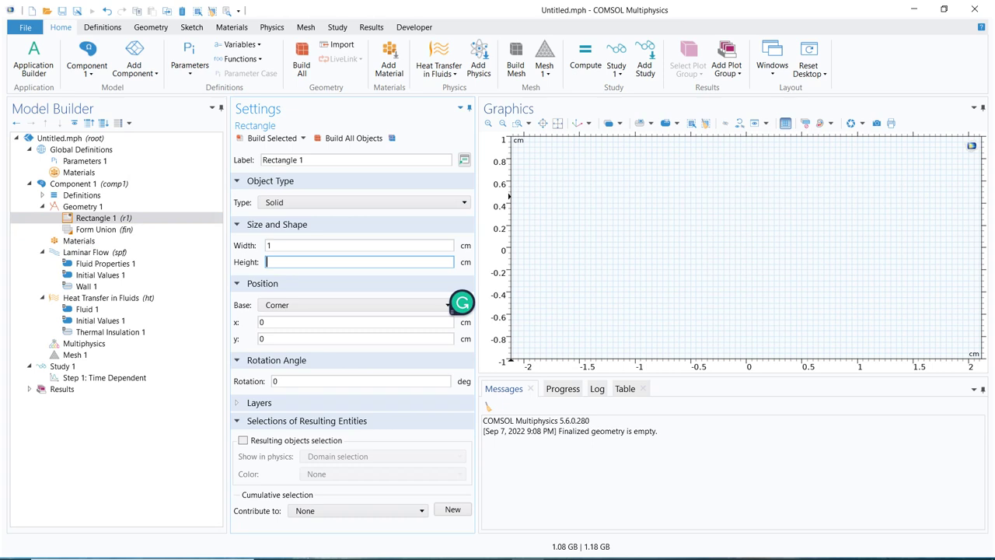
text(5)
click(357, 245)
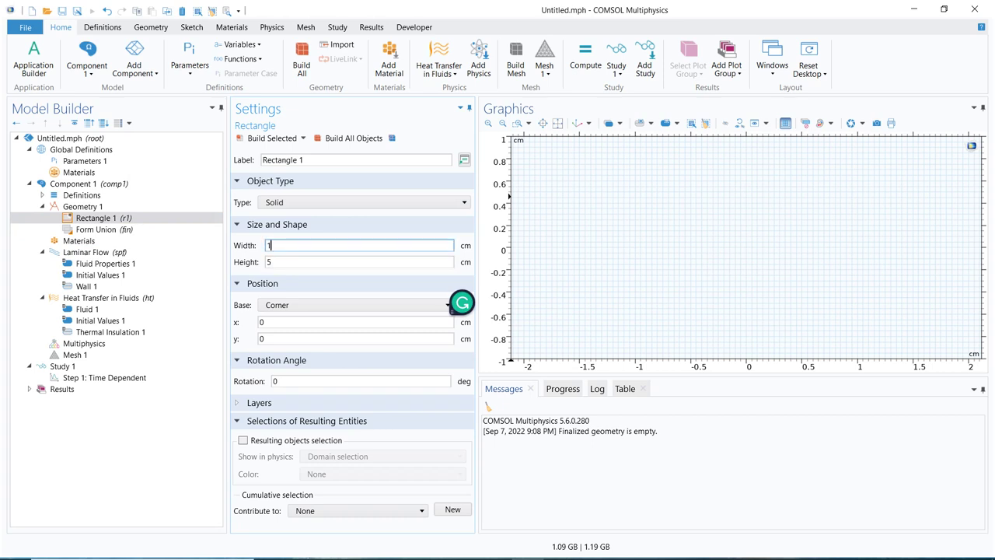
key(BackSpace)
text(20)
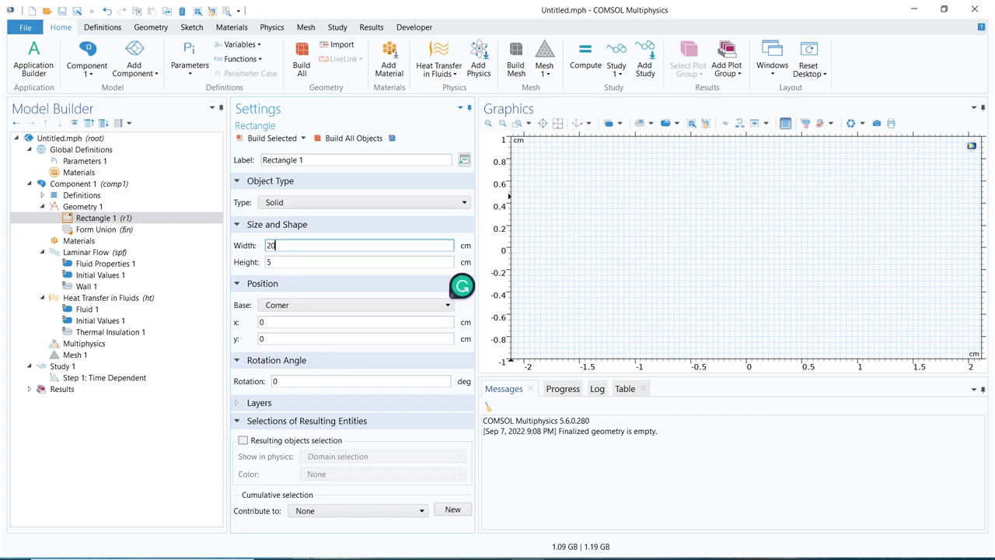
click(349, 138)
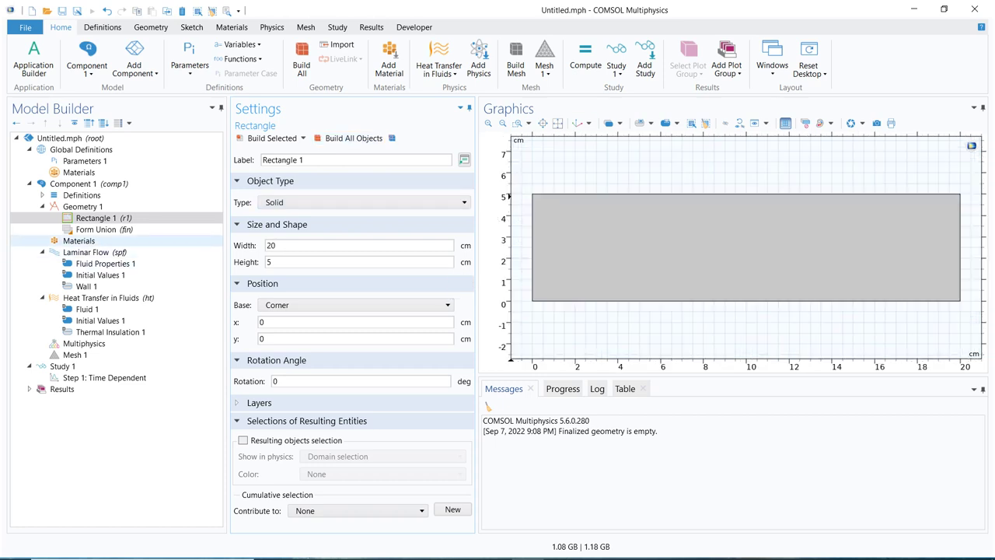
click(78, 240)
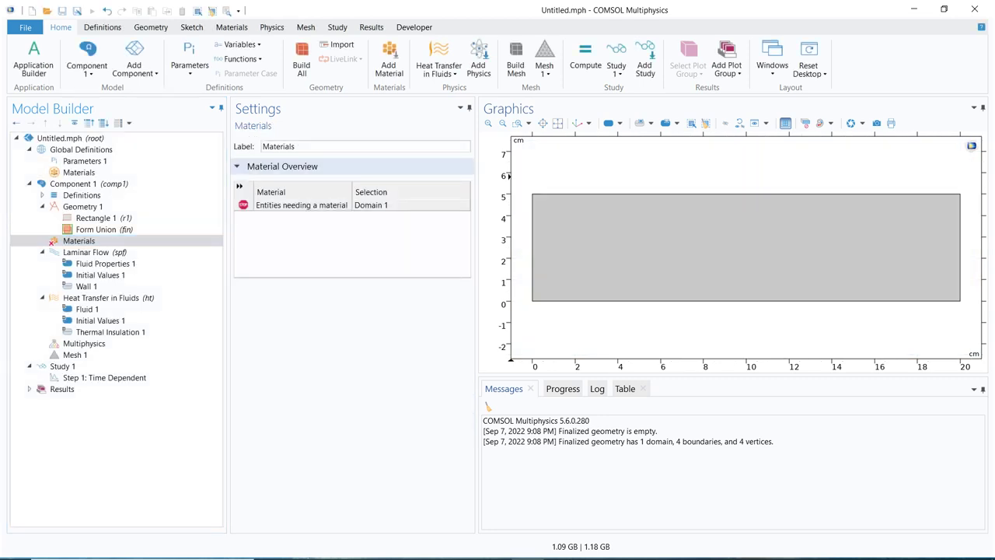
- Add H2O (water) [liquid] from the material library and enter 1.0 as its ratio of specific heats
right_click(93, 241)
click(155, 251)
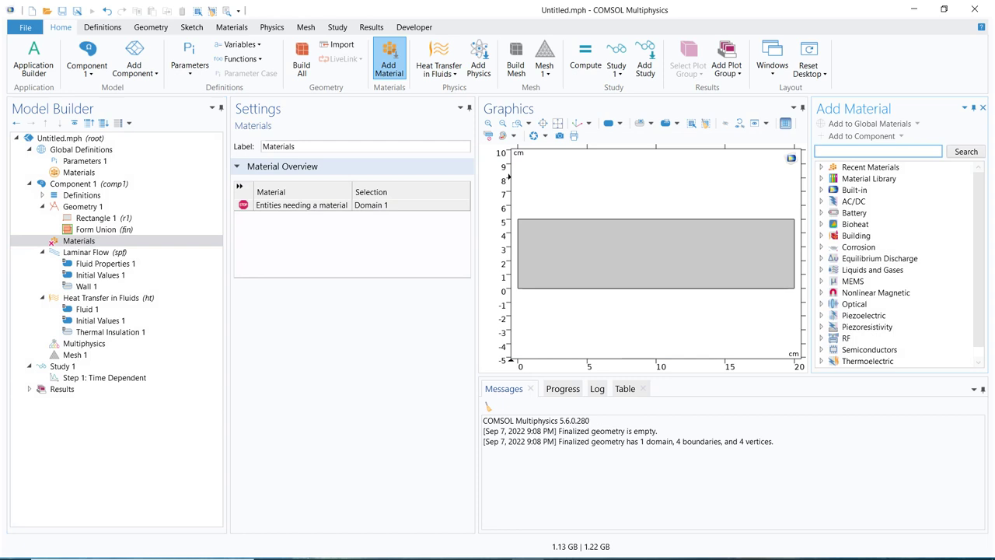
text(water)
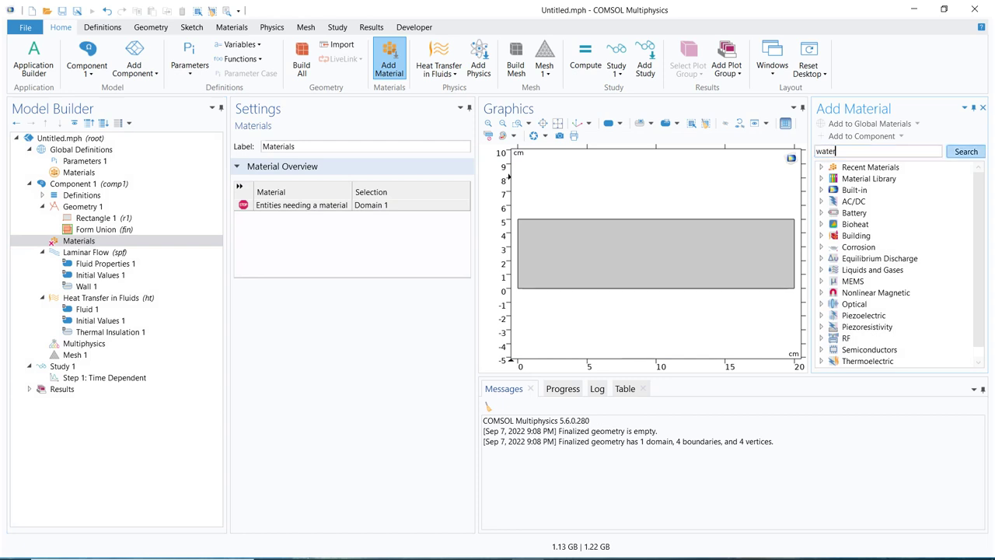
key(Return)
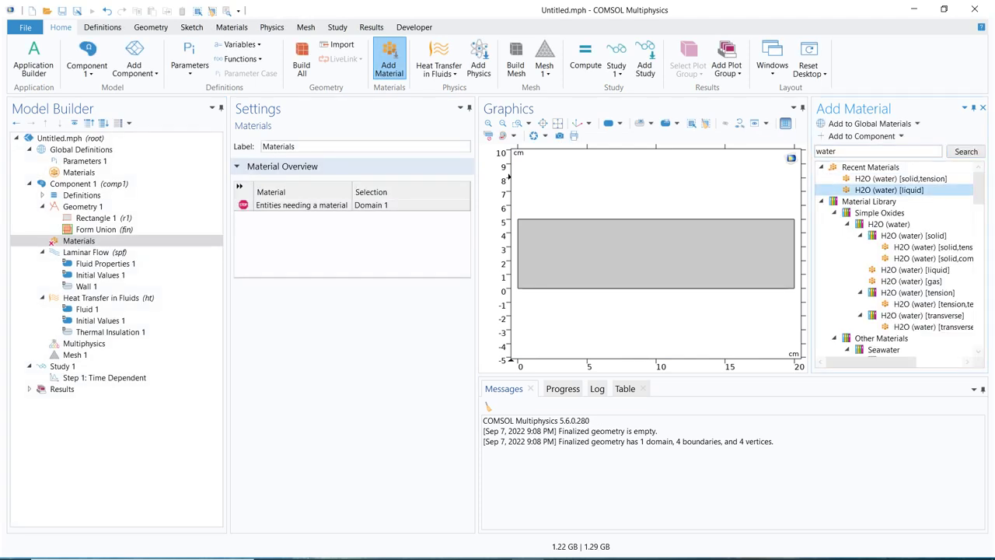
key(Return)
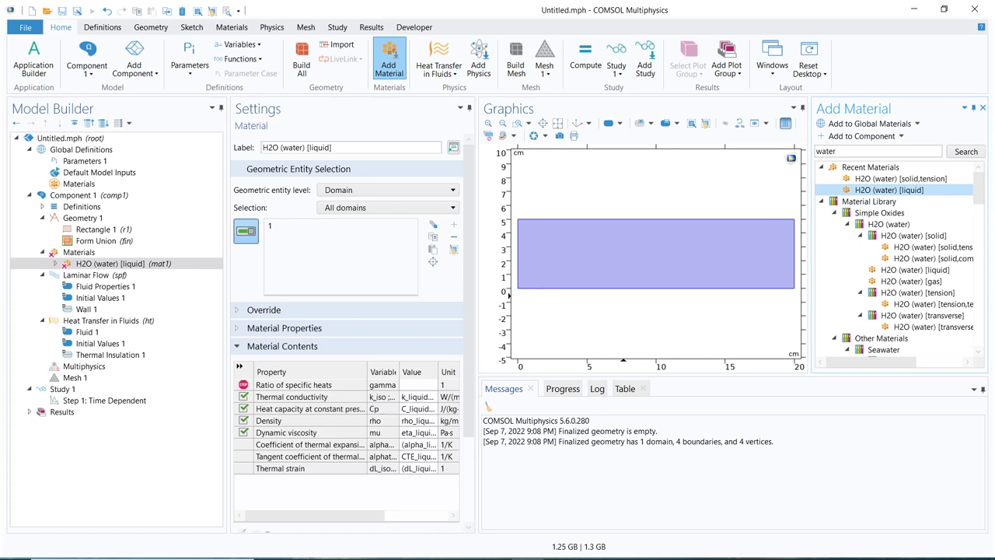
click(419, 384)
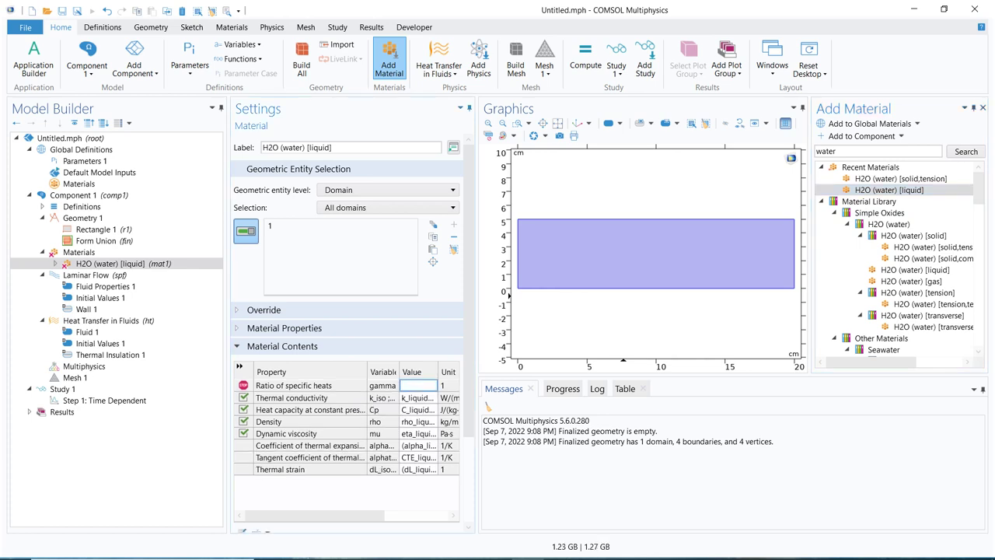
text(1.0)
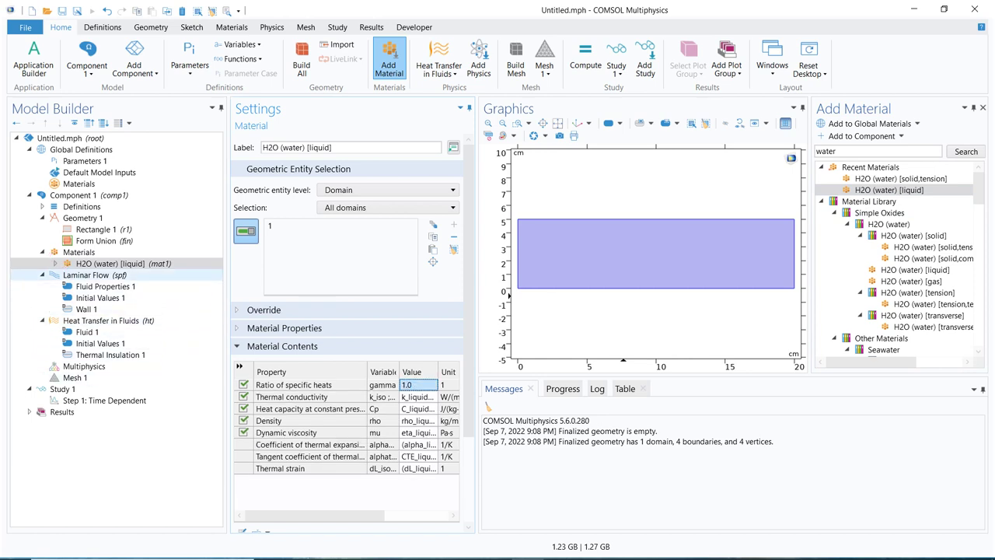
click(89, 275)
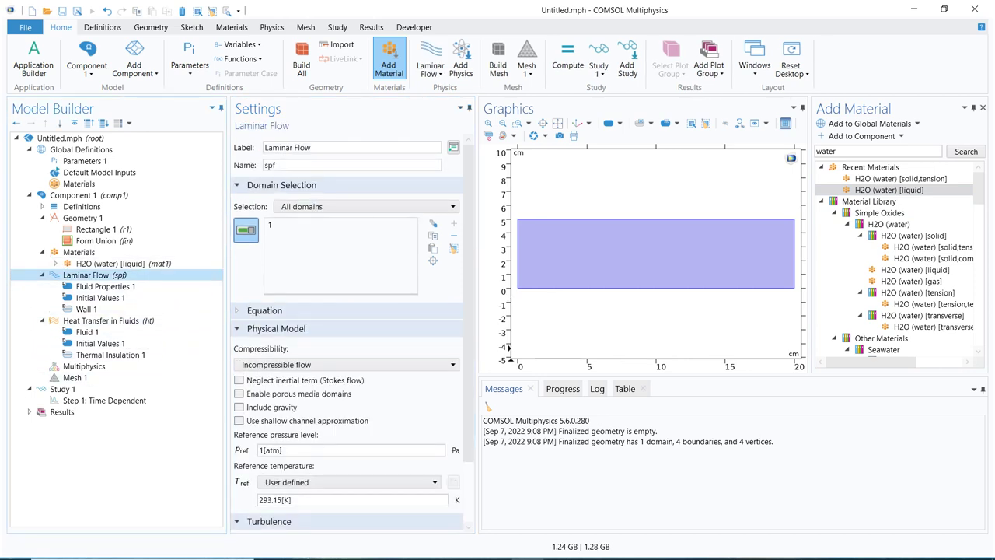
click(116, 263)
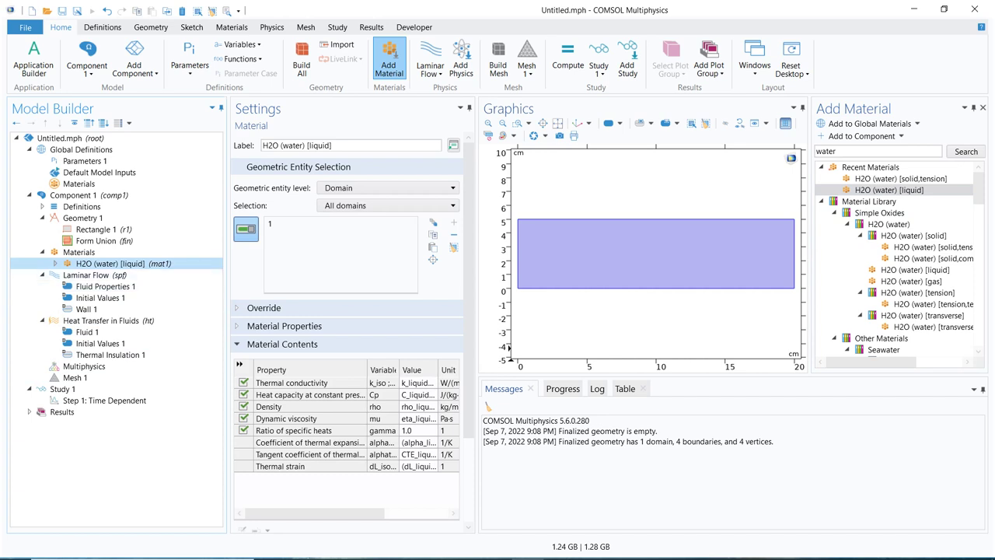
- Add a Laminar Flow inlet on the rectangle's left boundary with U0 of 0.01 m/s
click(85, 275)
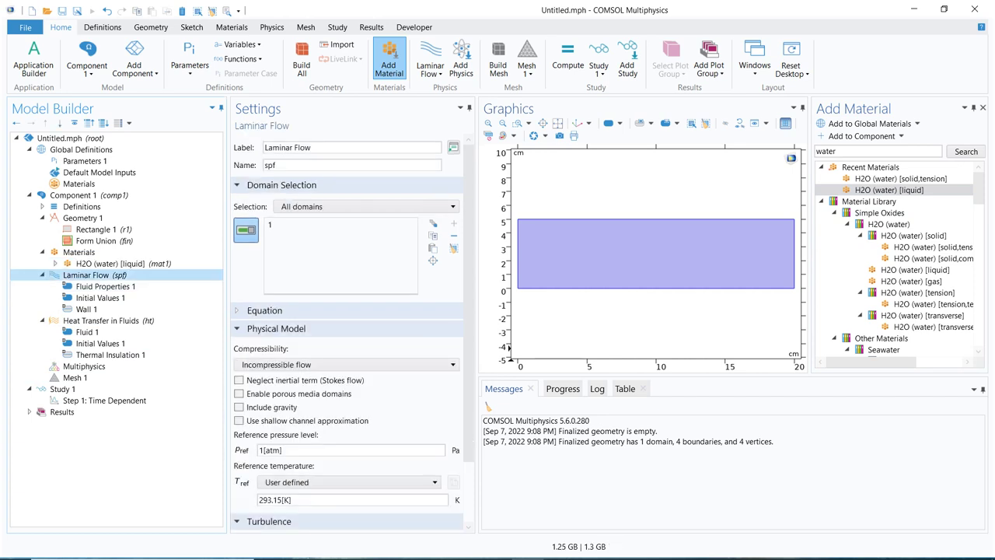
right_click(100, 274)
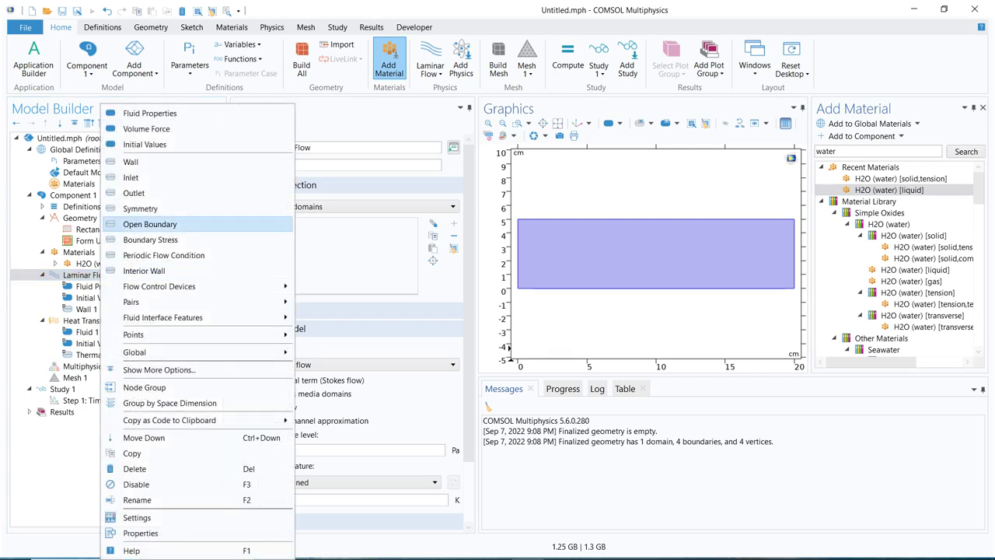
click(117, 177)
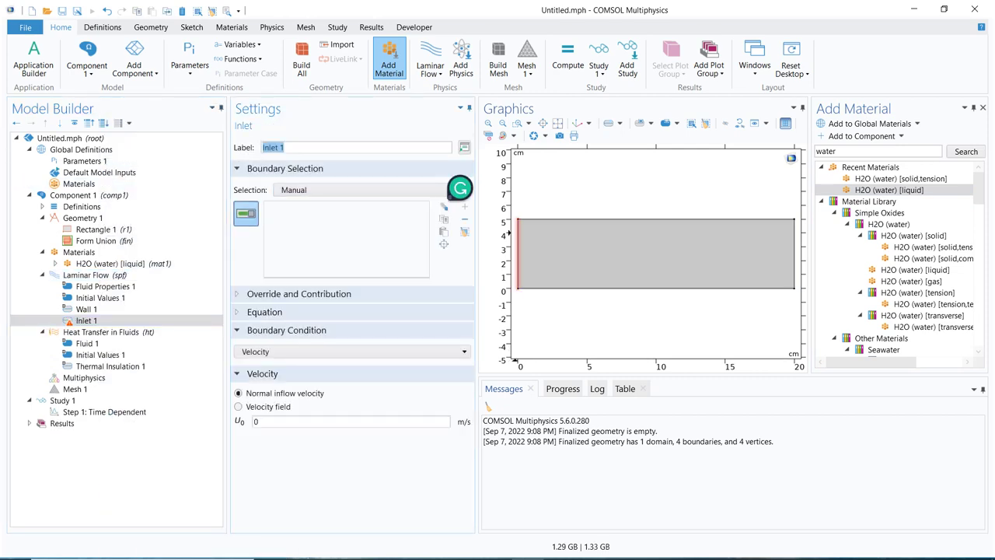
click(510, 241)
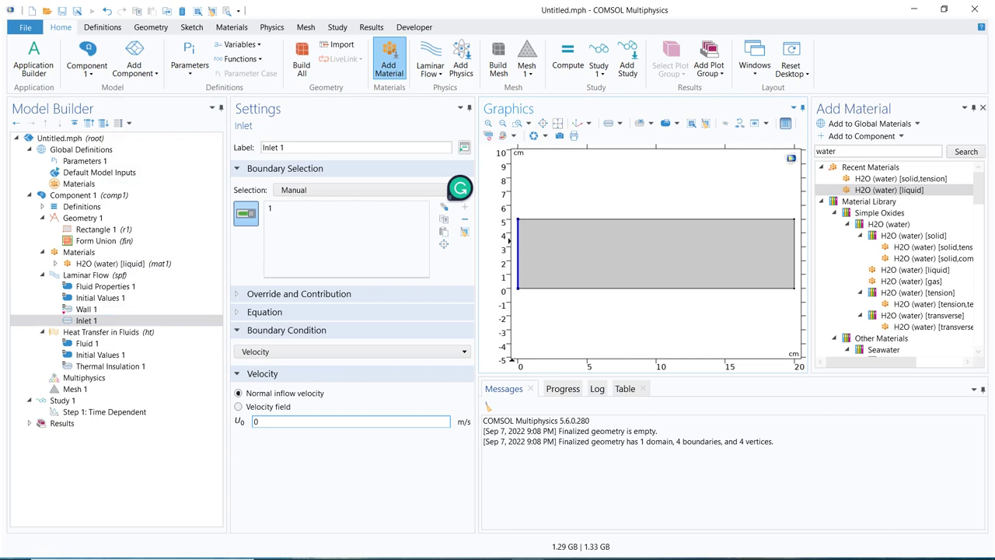
text(.01)
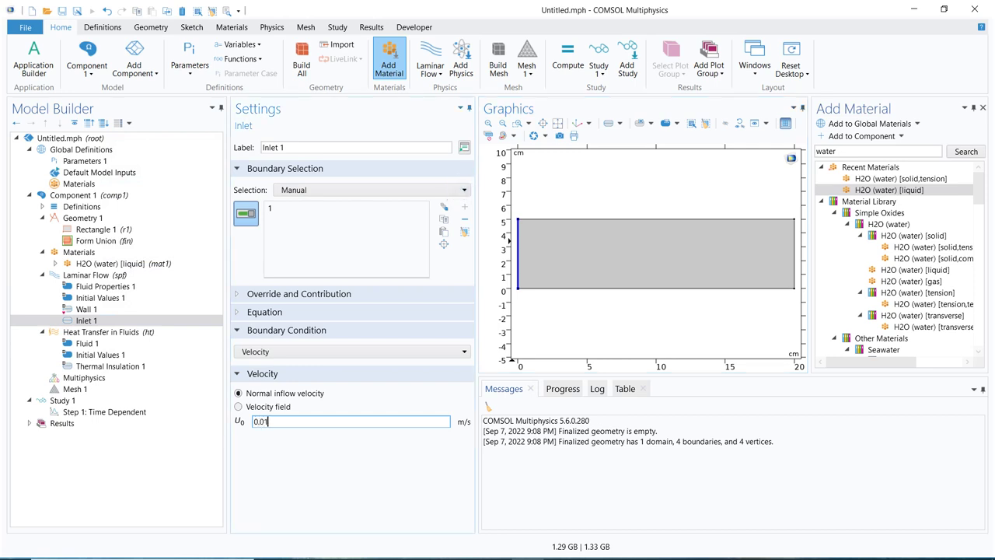
key(Return)
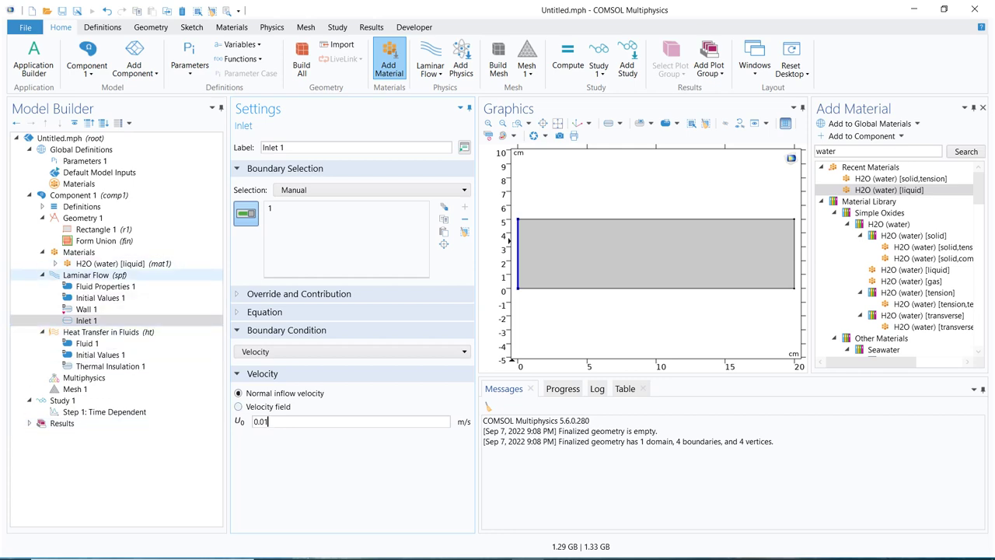
- Add a Laminar Flow outlet on right boundary 4, keeping pressure p0 at 0
right_click(129, 275)
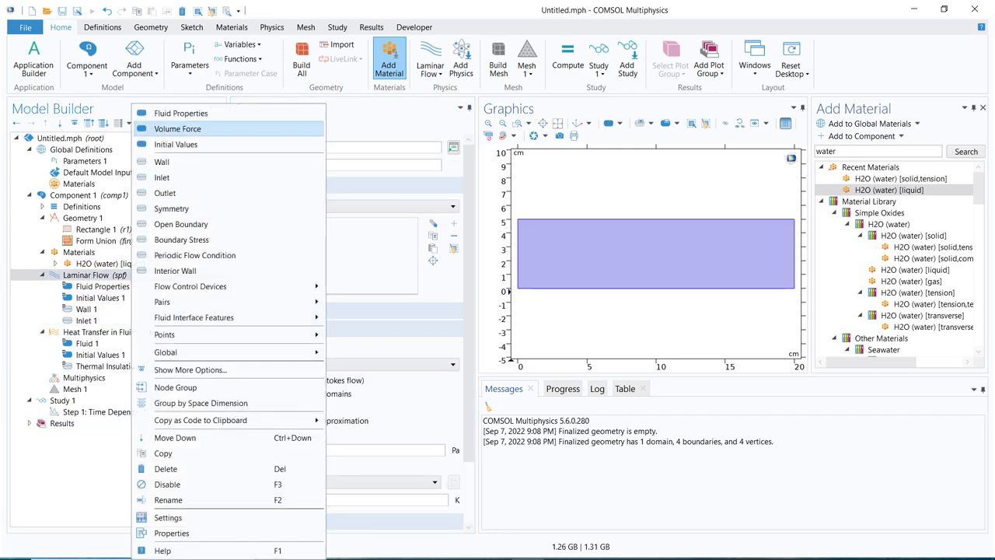
click(165, 193)
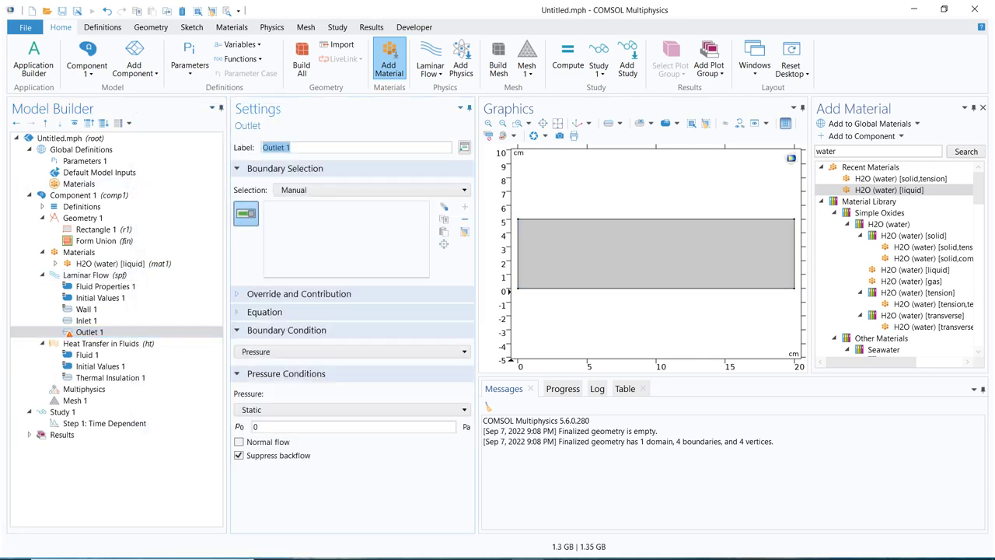
click(793, 253)
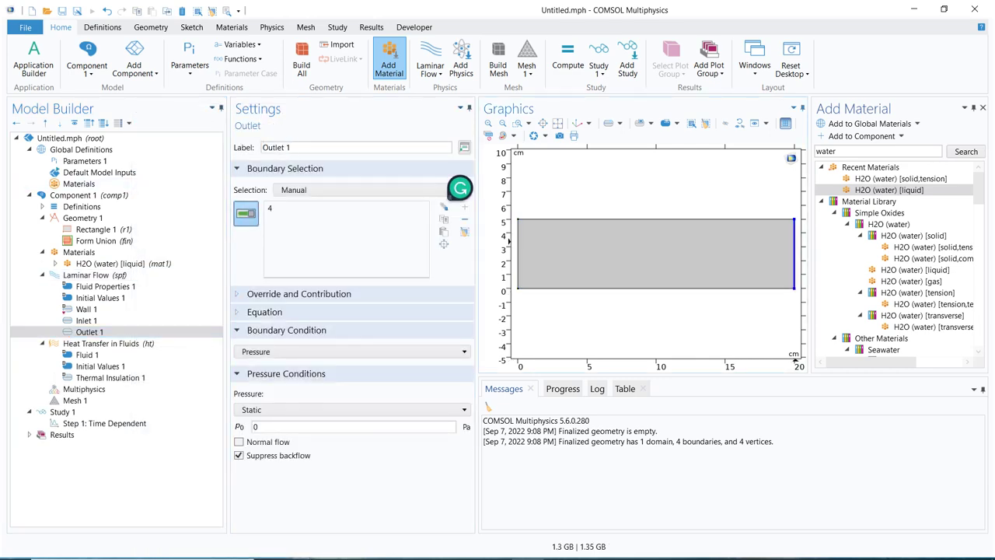
click(354, 426)
click(85, 309)
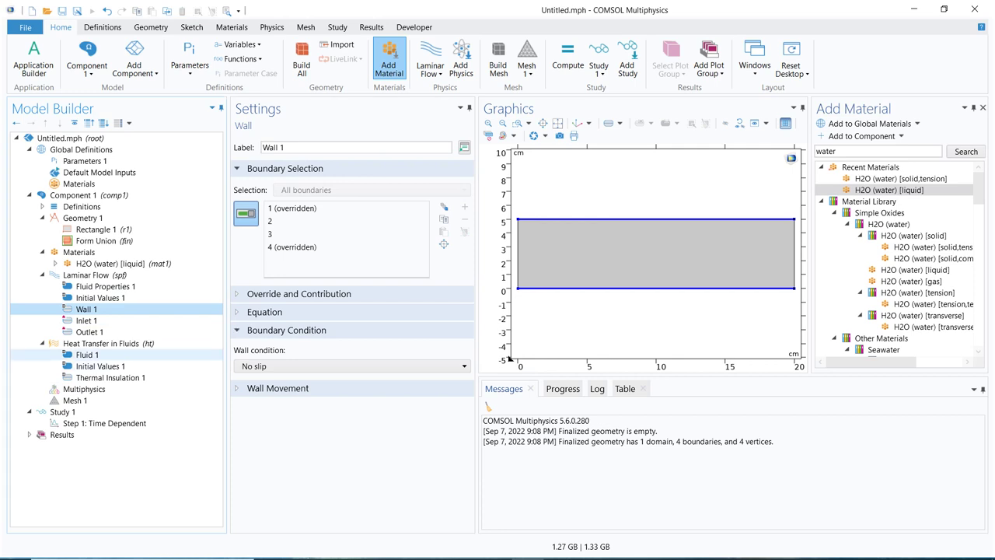
click(101, 343)
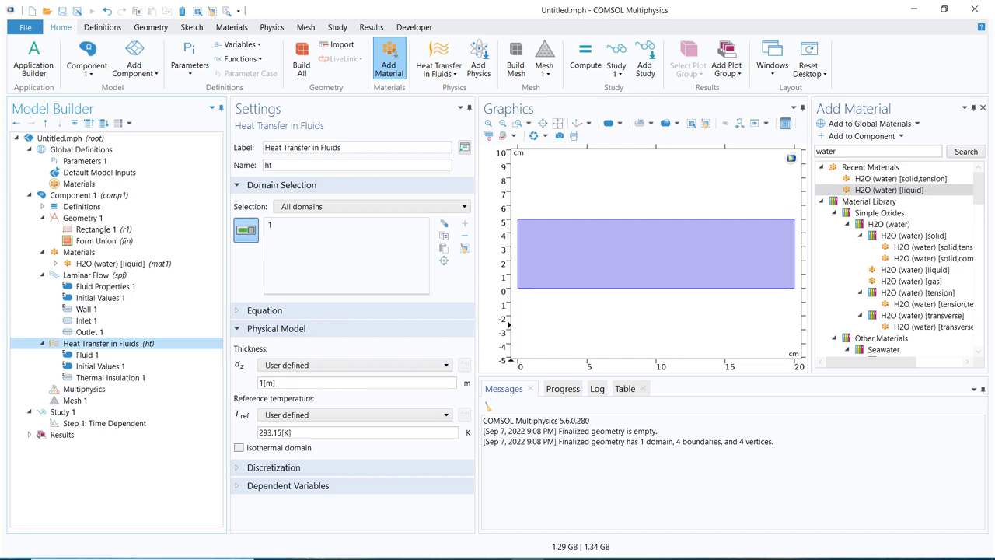
- Add a Temperature condition fixing bottom boundary 2 at T0 = 400 K
right_click(116, 343)
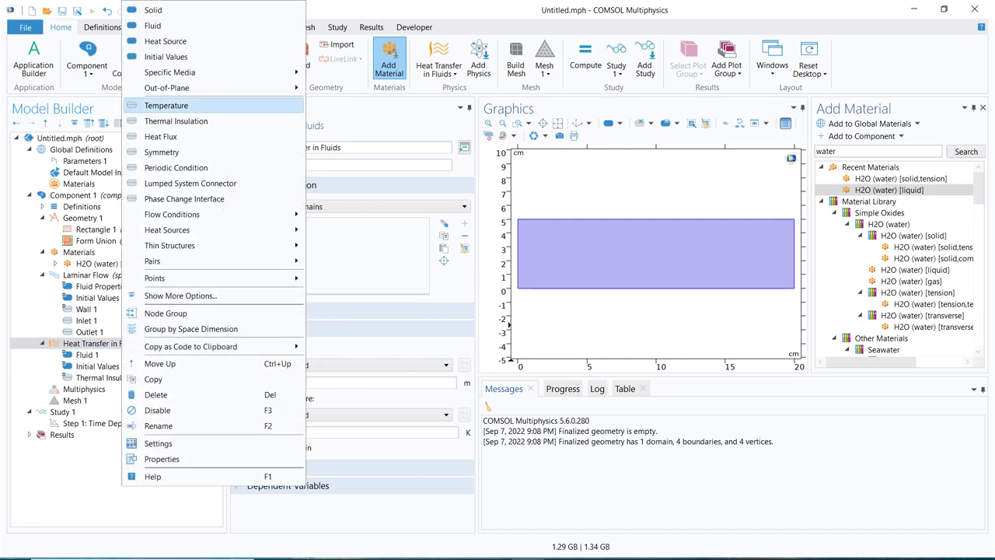
click(165, 105)
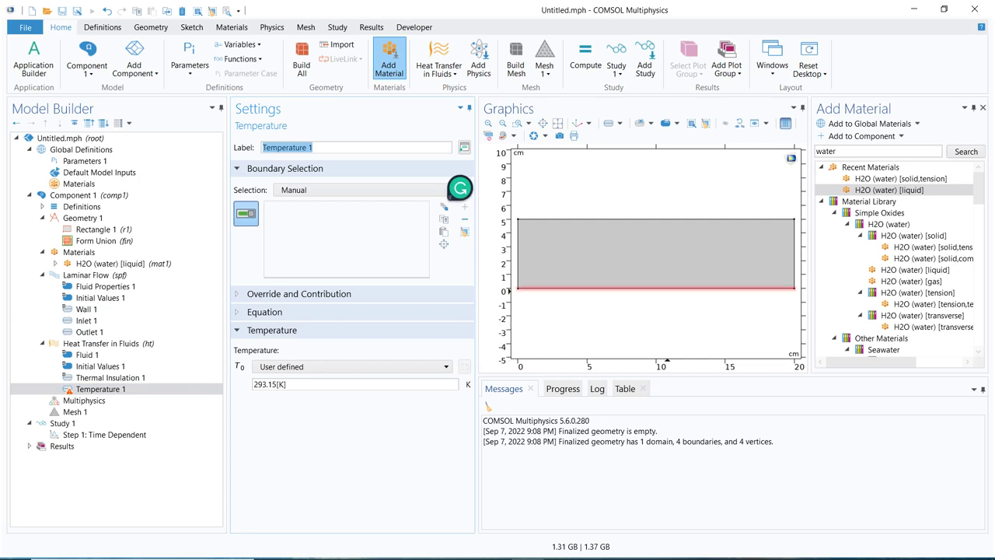
click(661, 288)
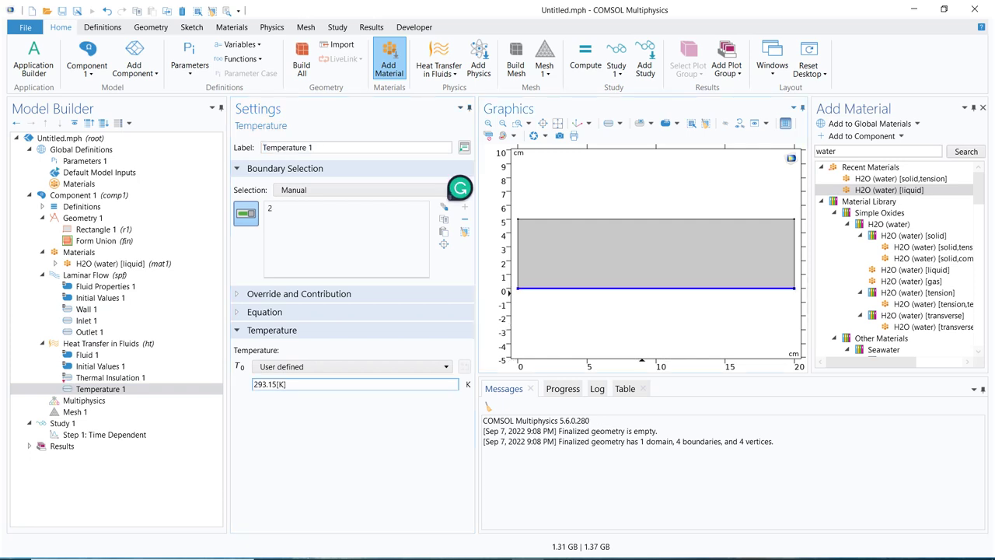
triple_click(269, 384)
text(400)
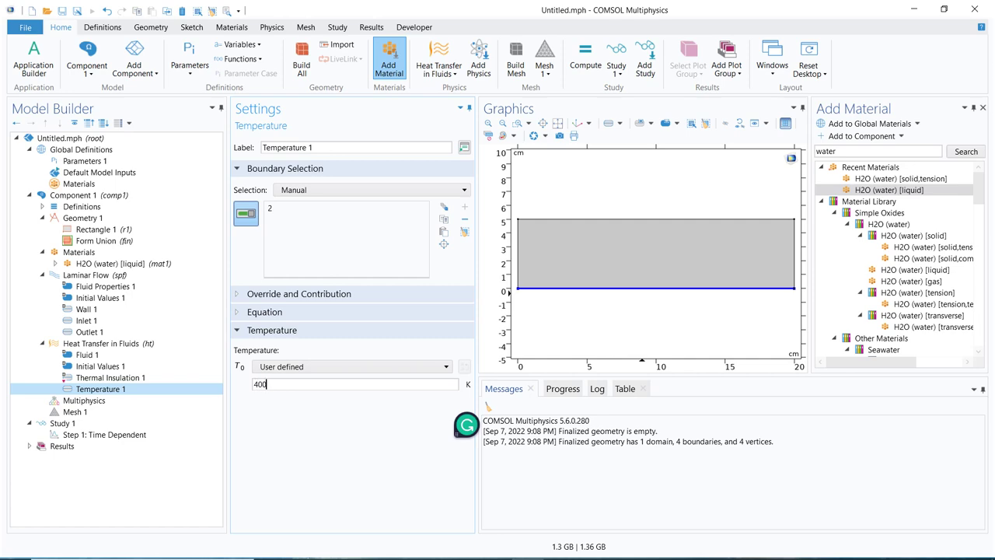
click(101, 342)
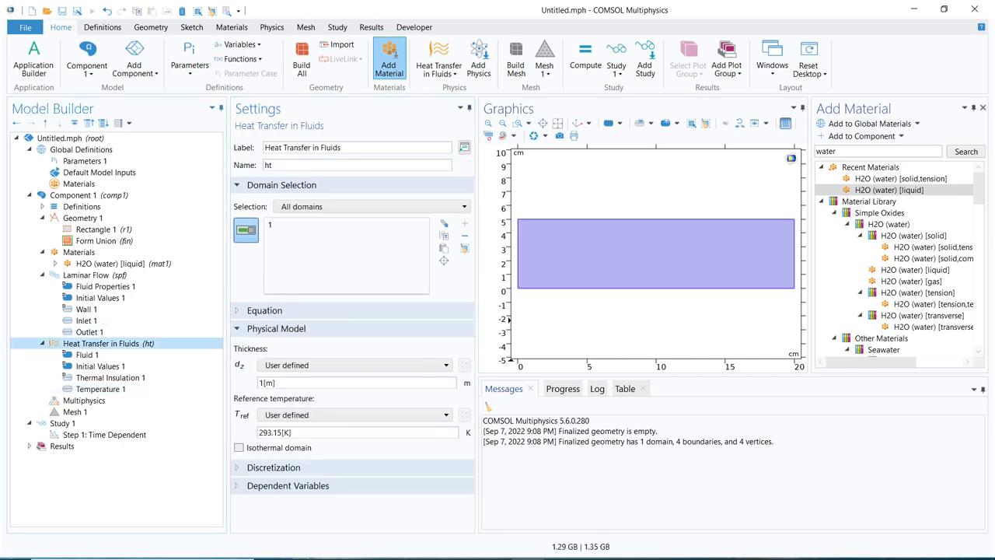
- Add a second Temperature condition fixing top boundary 3 at T0 = 150 K
right_click(129, 343)
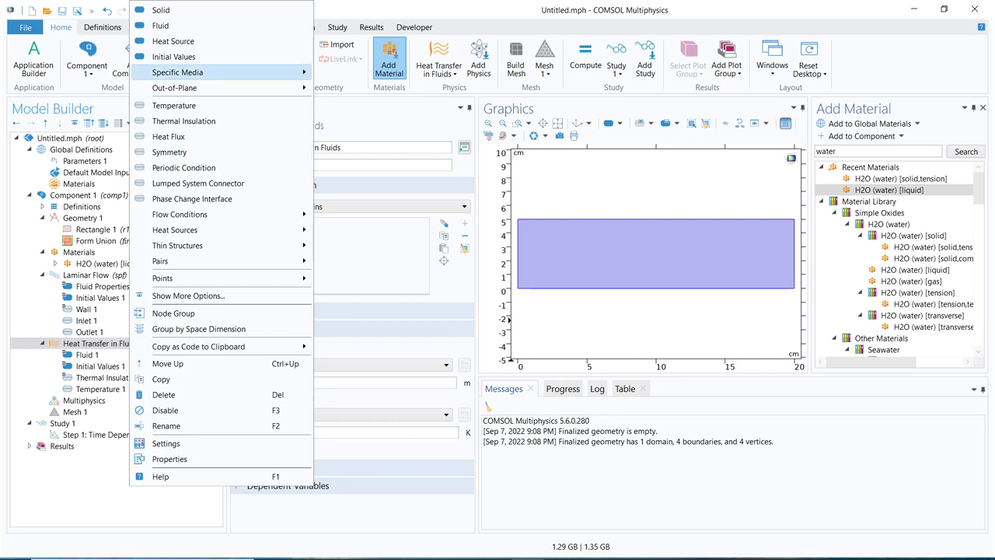
click(174, 105)
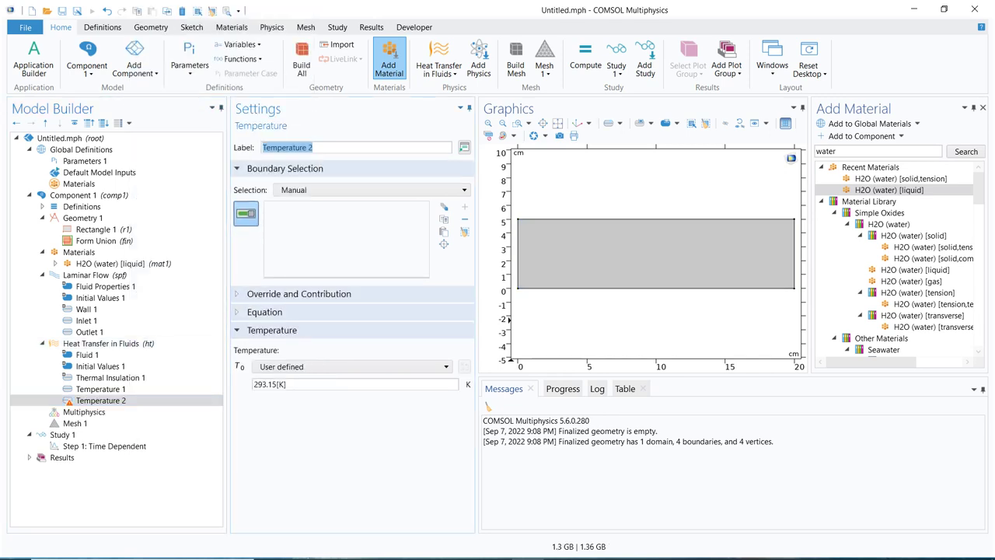
click(598, 220)
key(Tab)
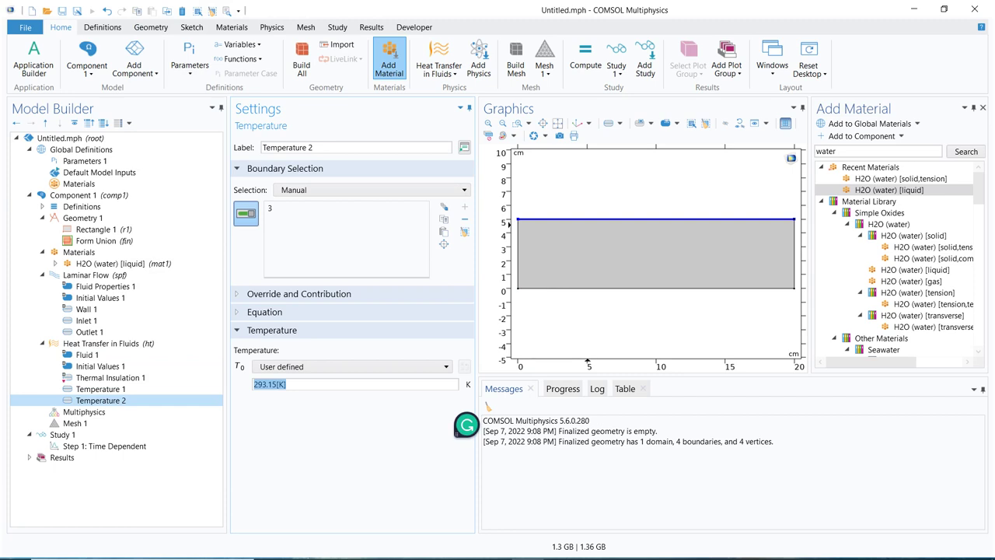
text(150)
key(Return)
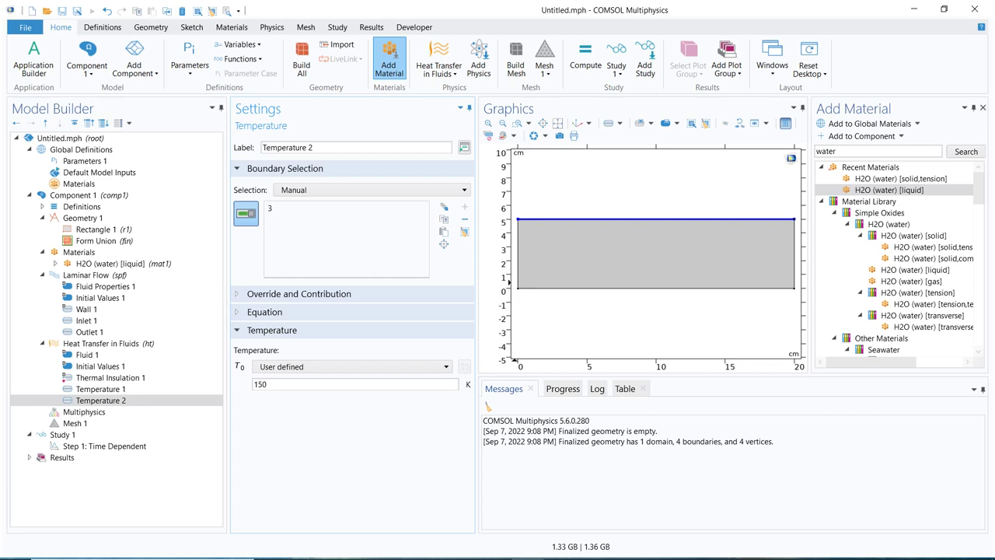
- Expand the Equation section of Heat Transfer in Fluids to show its time-dependent heat equation
click(109, 343)
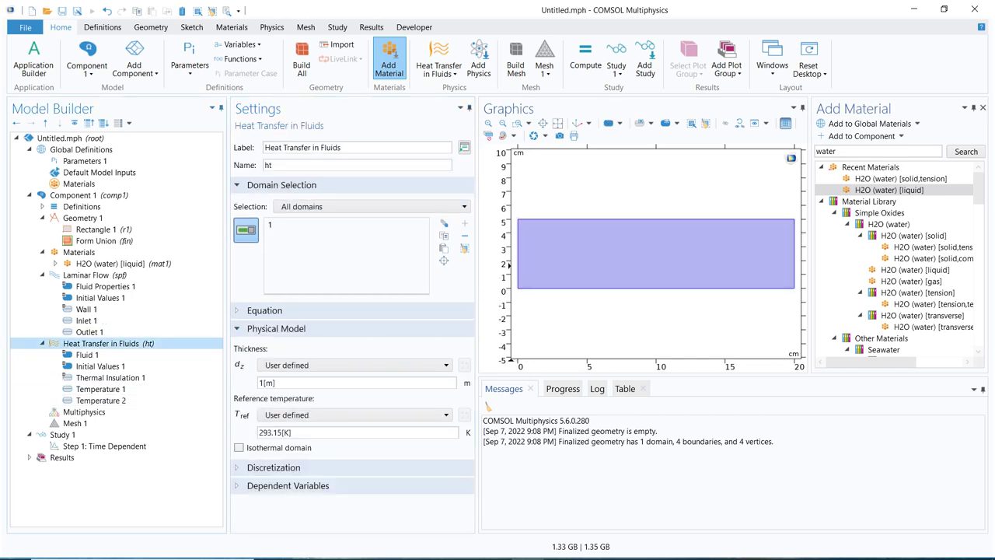
click(85, 274)
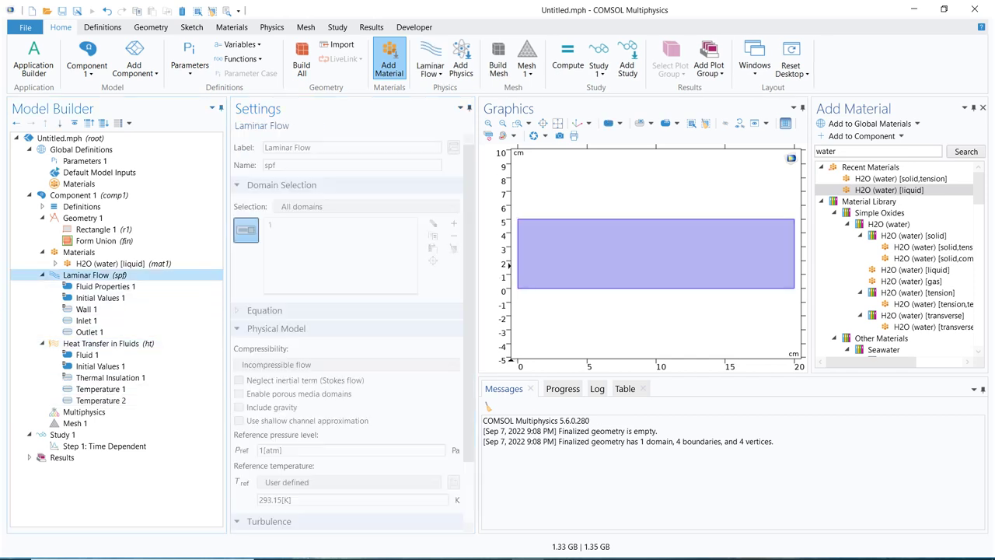
click(108, 343)
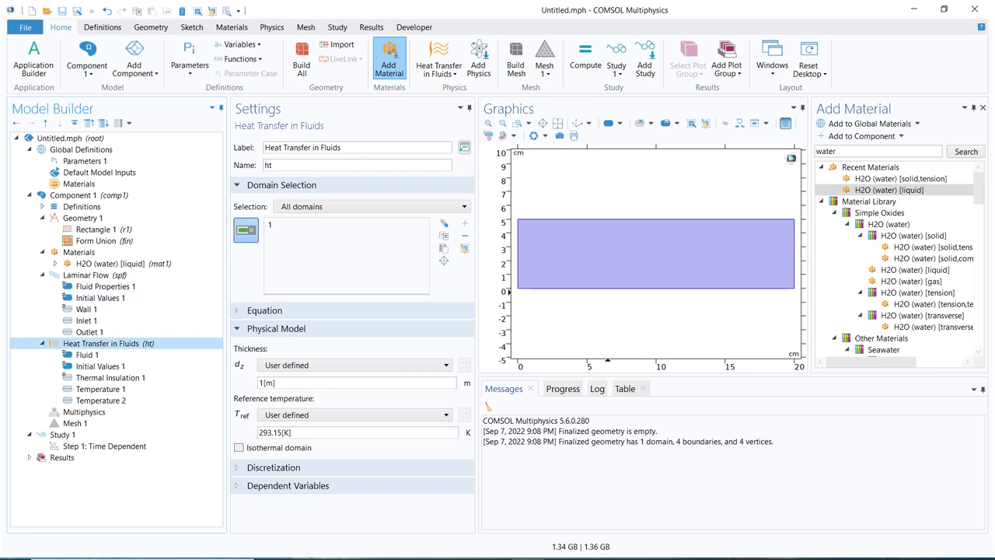
click(265, 310)
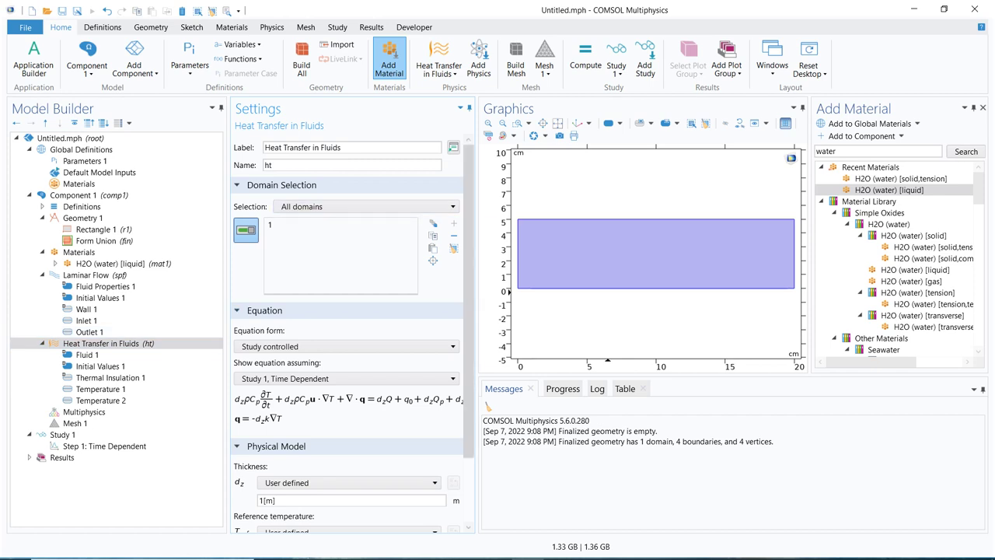
scroll(349, 335, down, 1)
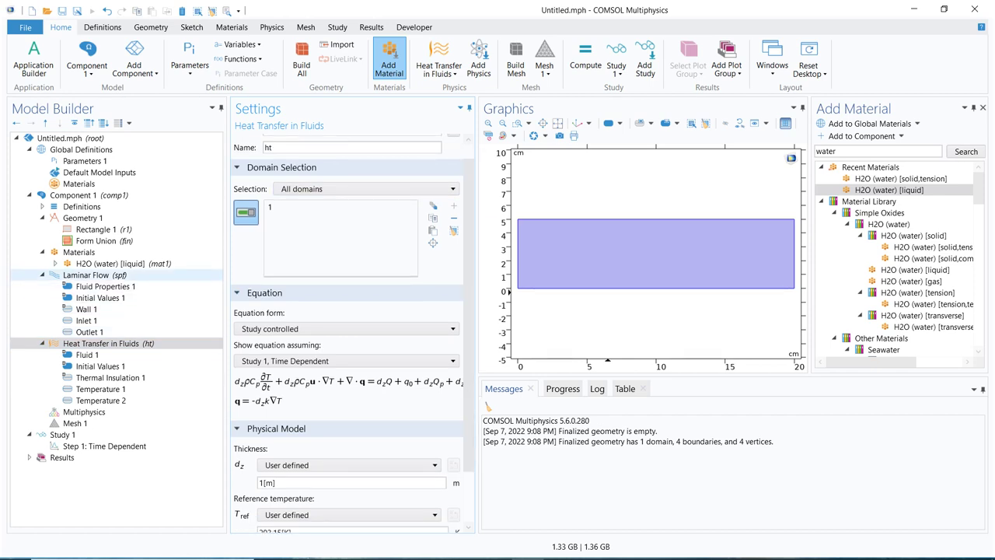
click(86, 275)
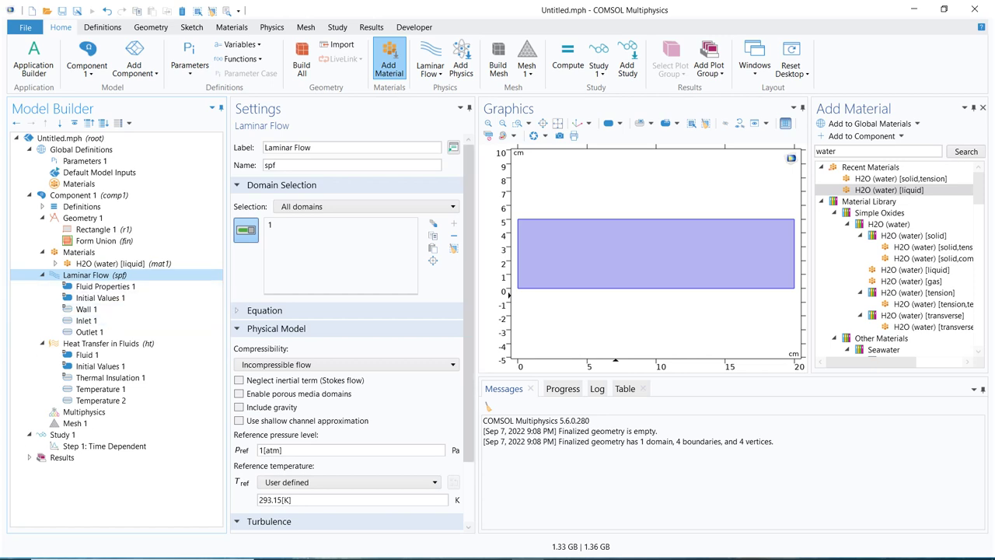
- Show the Laminar Flow Navier–Stokes equations and widen the Settings panel toward Graphics
scroll(350, 327, down, 2)
click(265, 275)
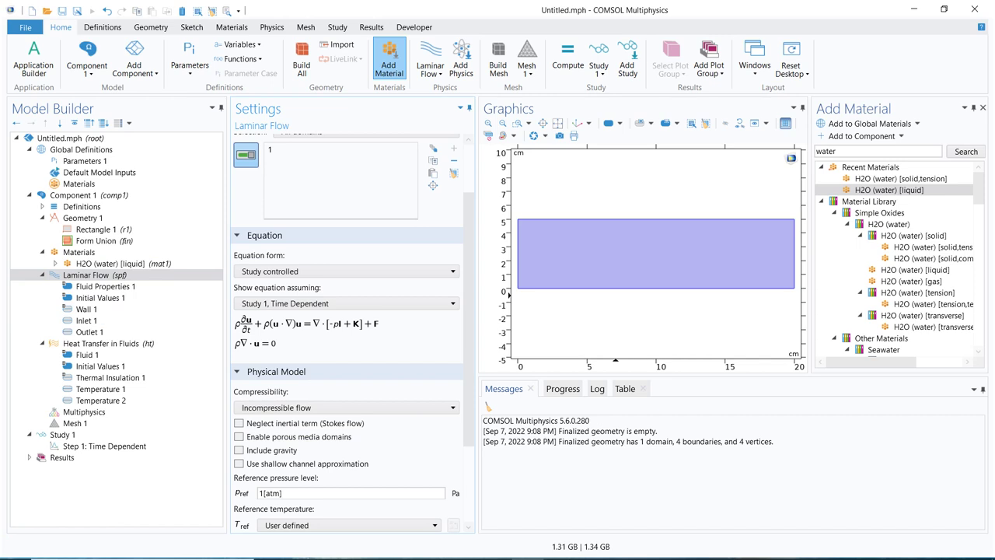
drag(477, 327, 579, 327)
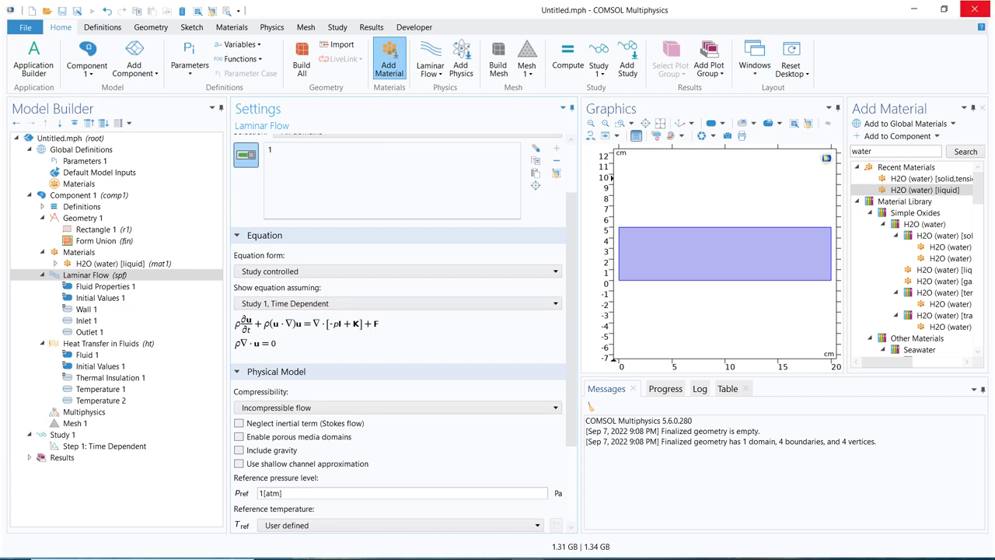
- Close the Add Material library window and show the Heat Transfer in Fluids settings
click(982, 108)
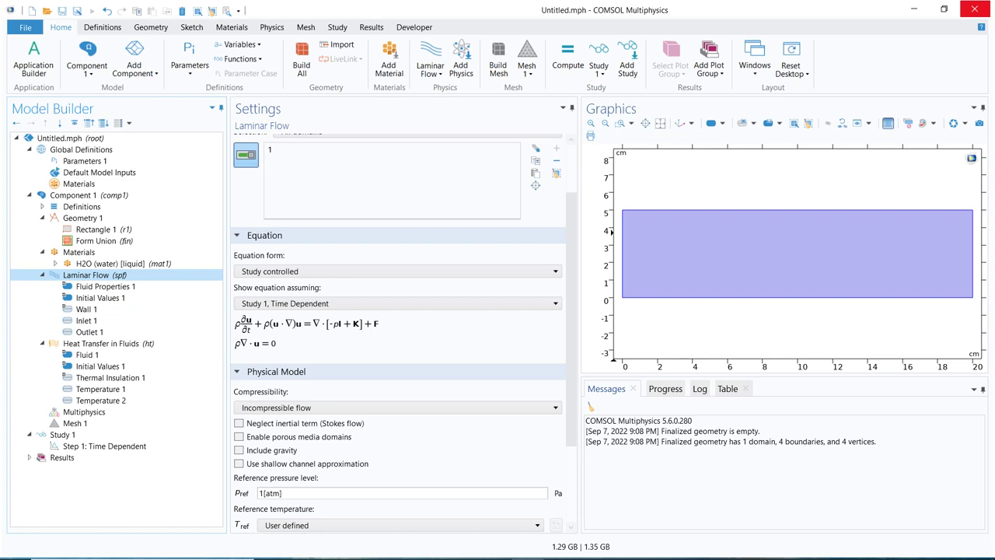
click(101, 343)
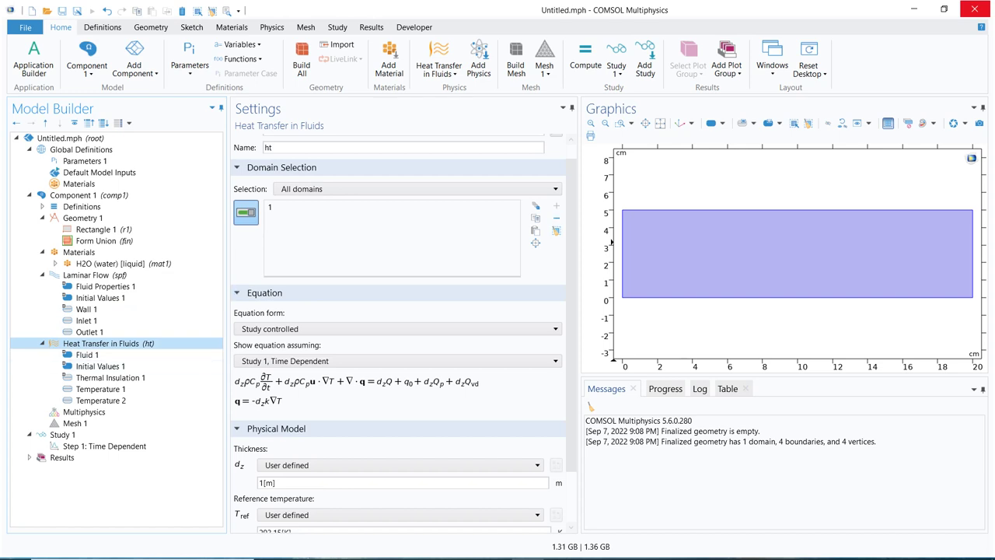
scroll(400, 326, down, 1)
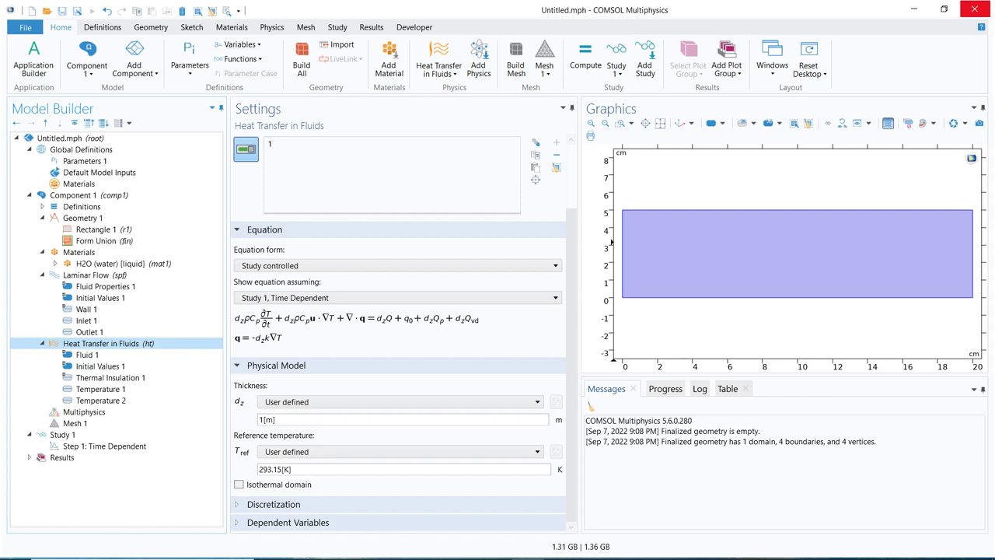
click(85, 275)
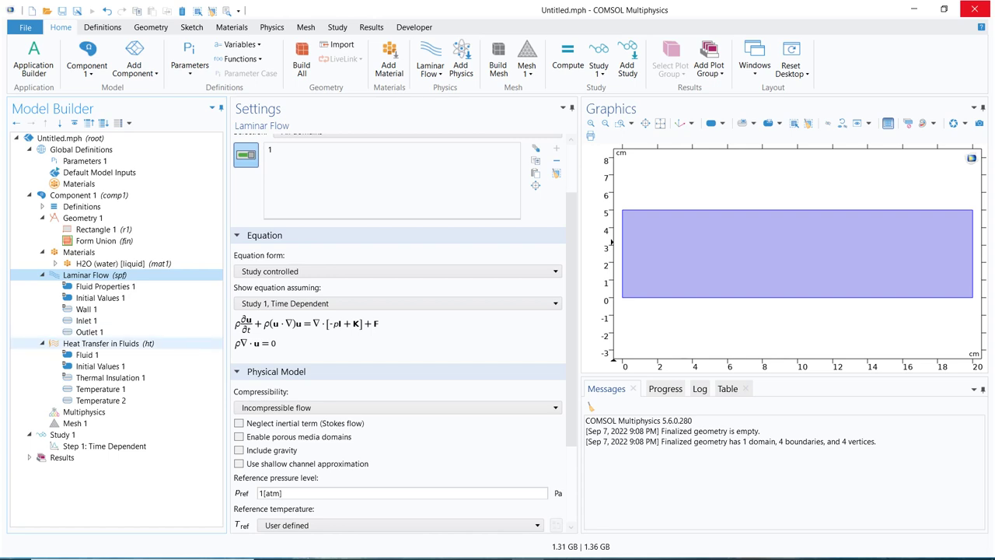
click(109, 343)
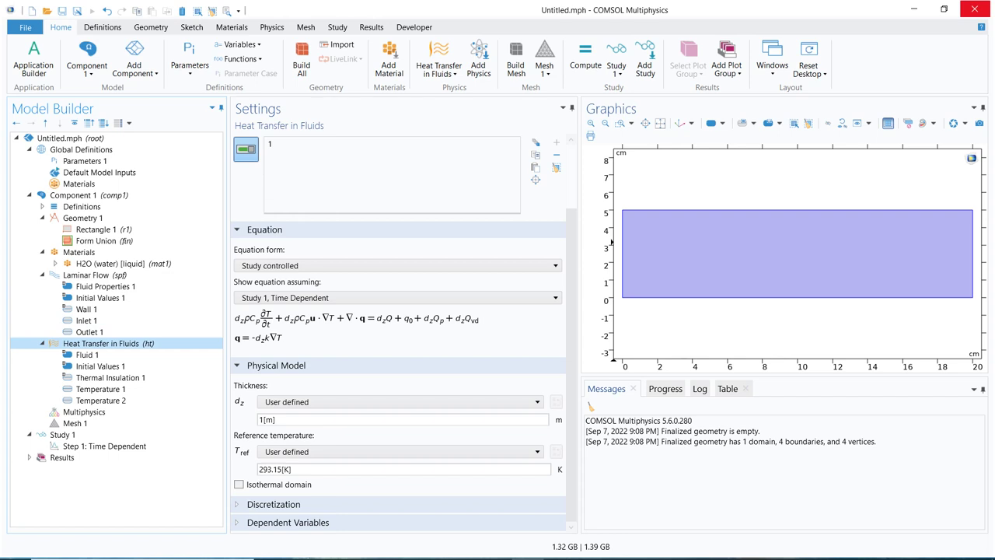
click(85, 275)
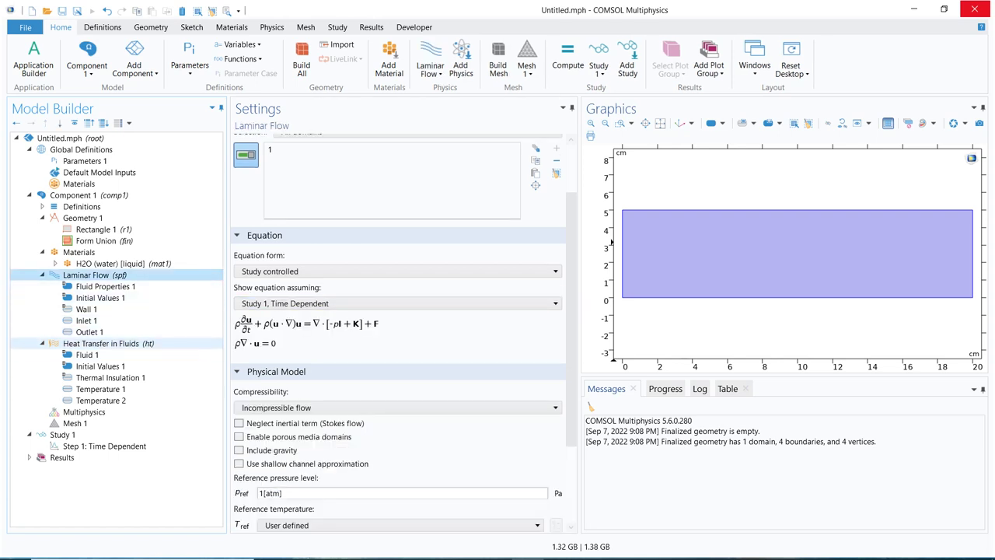
- Scroll through the Heat Transfer in Fluids settings, then select the Multiphysics node
click(101, 343)
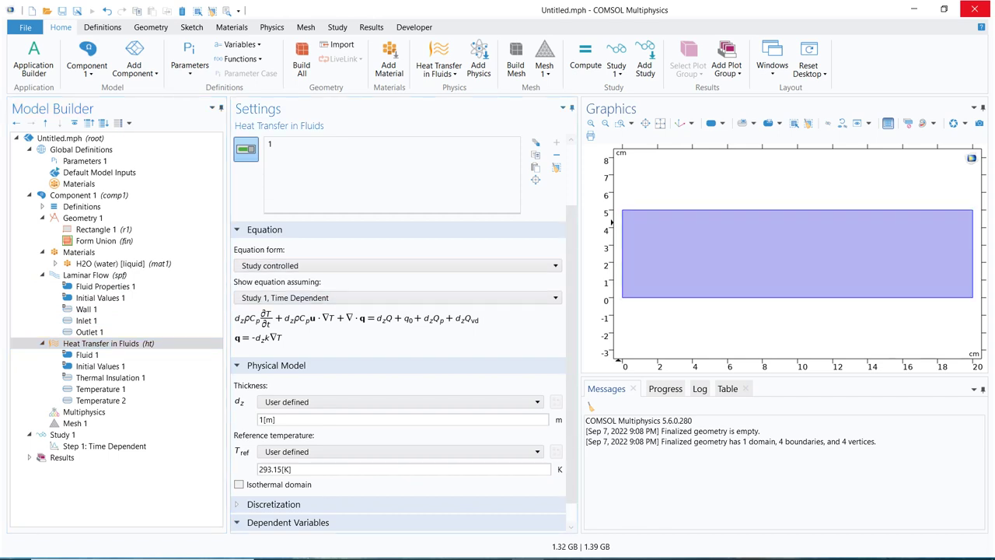
scroll(572, 358, down, 1)
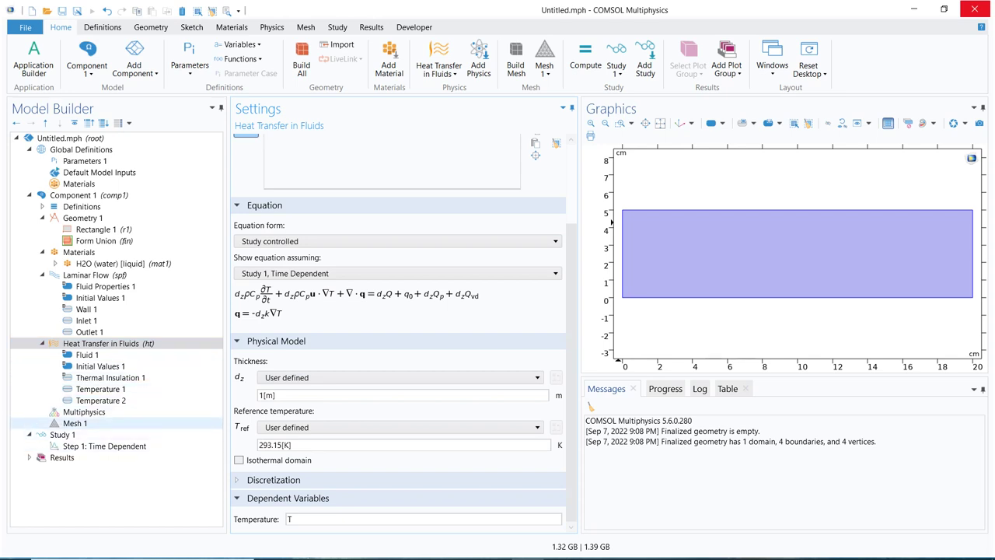
click(84, 412)
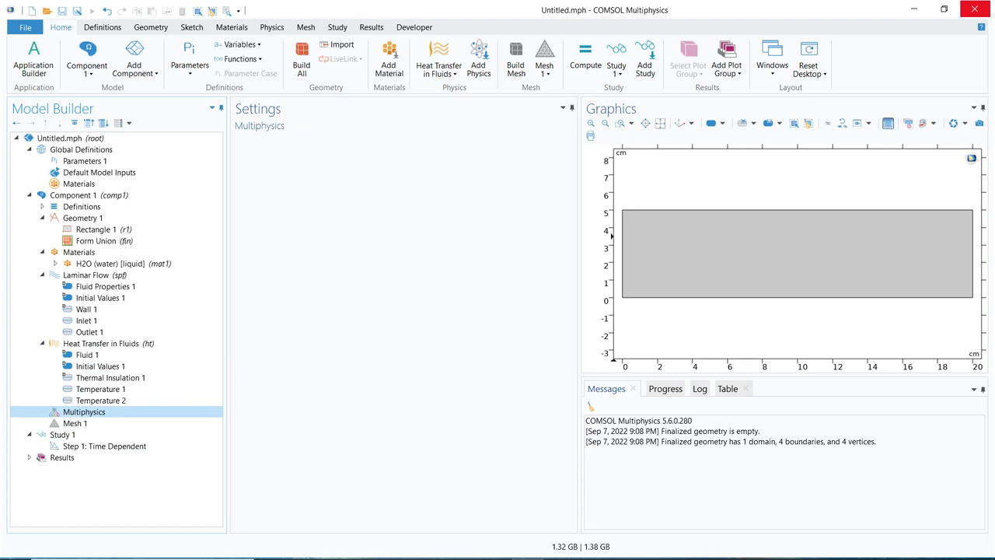
- Add a Nonisothermal Flow coupling under Multiphysics and select the new Nonisothermal Flow 1 node
right_click(91, 412)
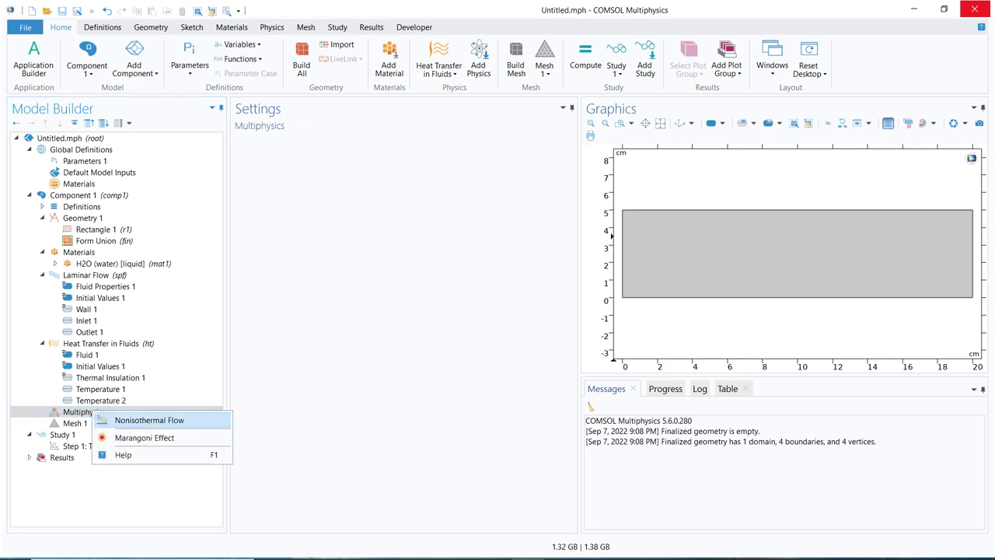
click(149, 420)
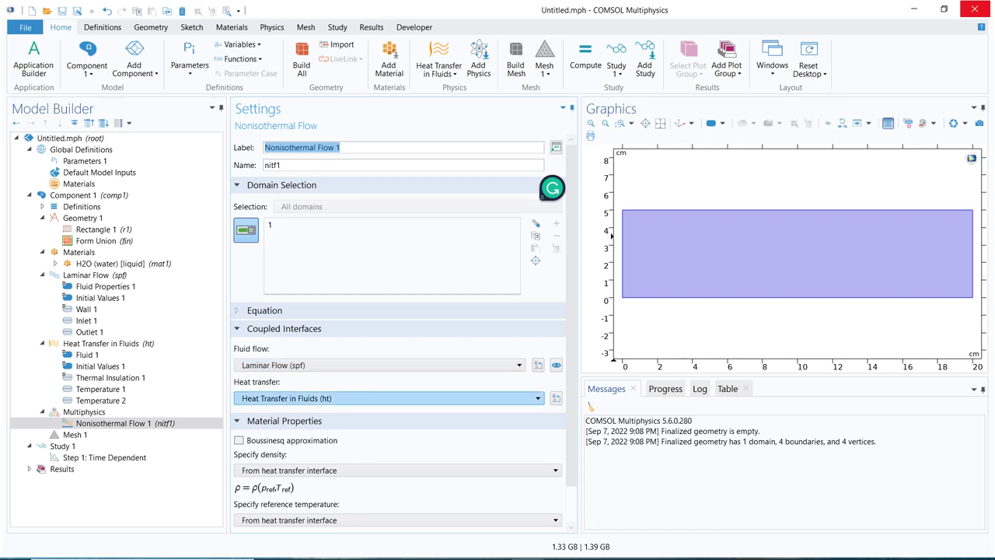
scroll(389, 398, down, 1)
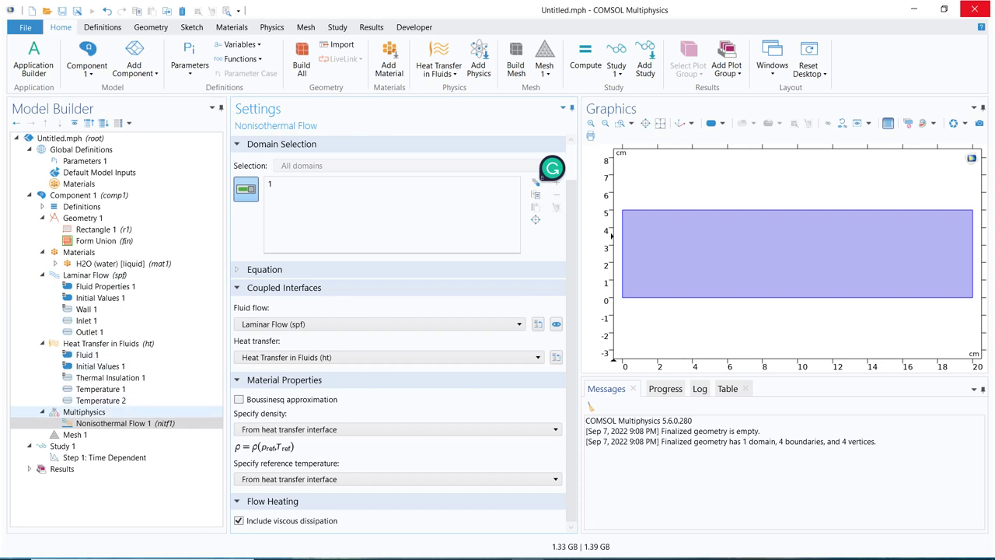
click(113, 423)
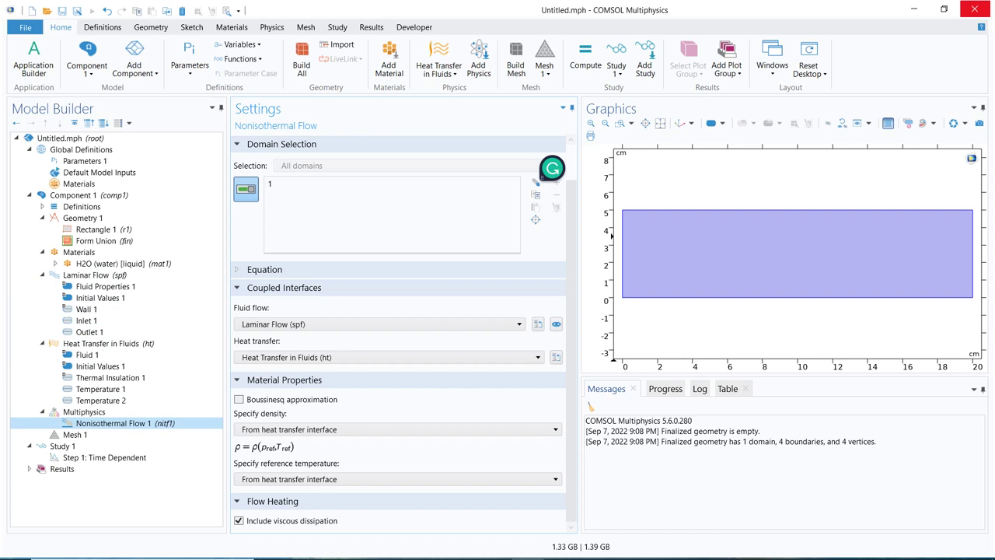
click(113, 423)
- Delete the Nonisothermal Flow 1 coupling and confirm its removal
right_click(169, 423)
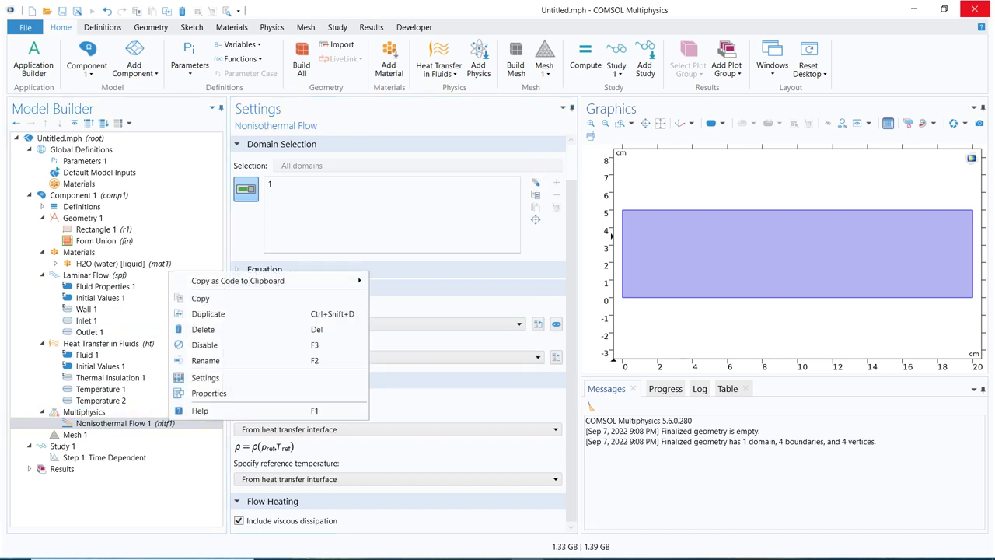
click(203, 328)
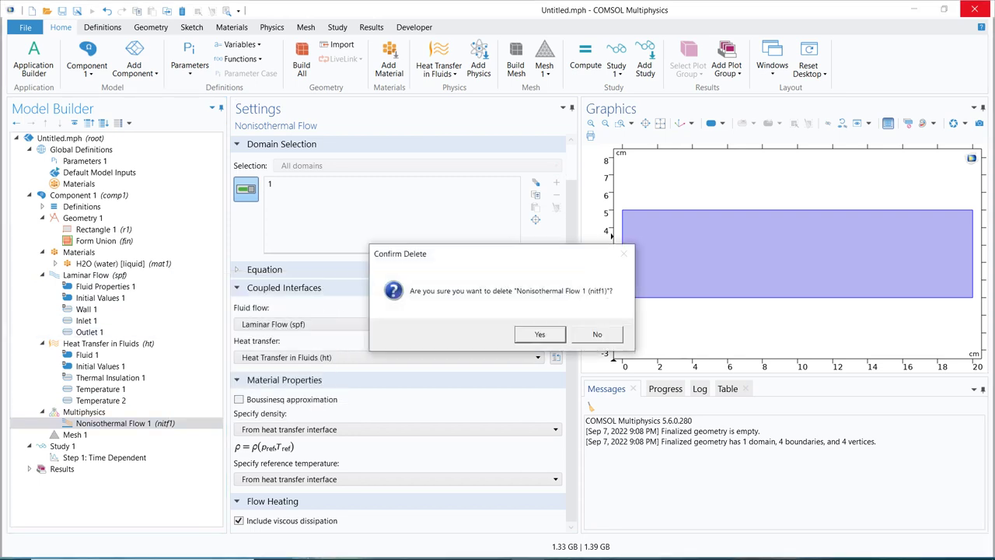
click(539, 334)
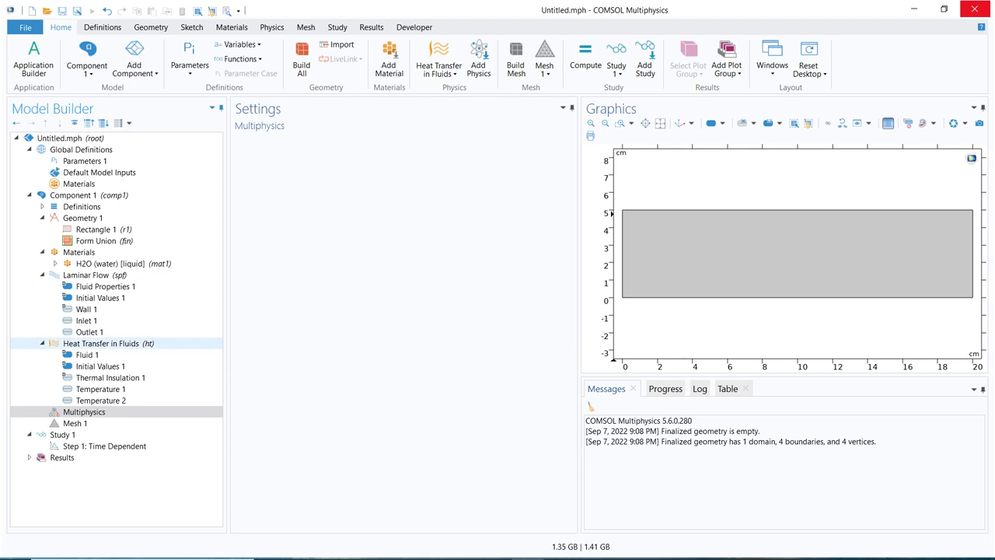
- Keep the Heat Transfer in Fluids temperature discretization at Linear
click(108, 343)
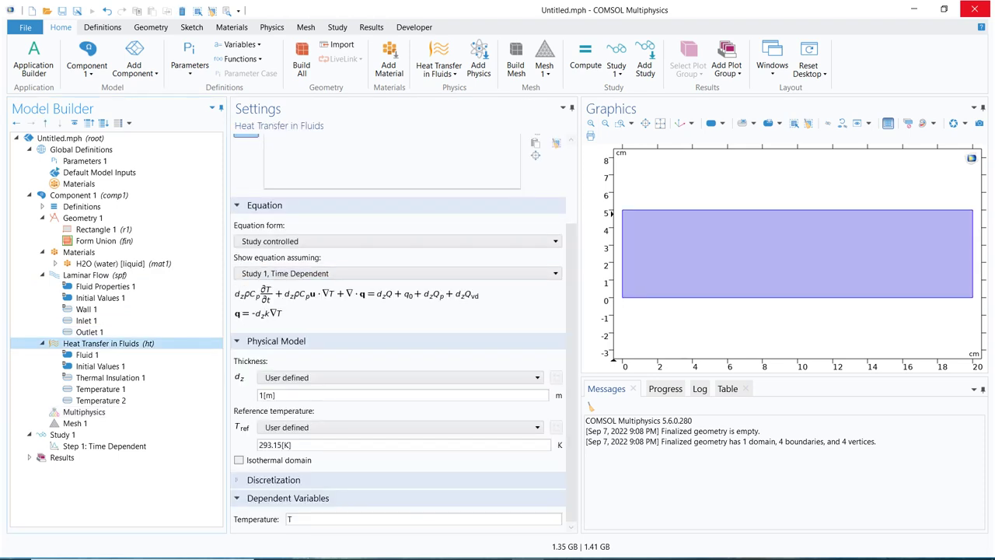
click(274, 479)
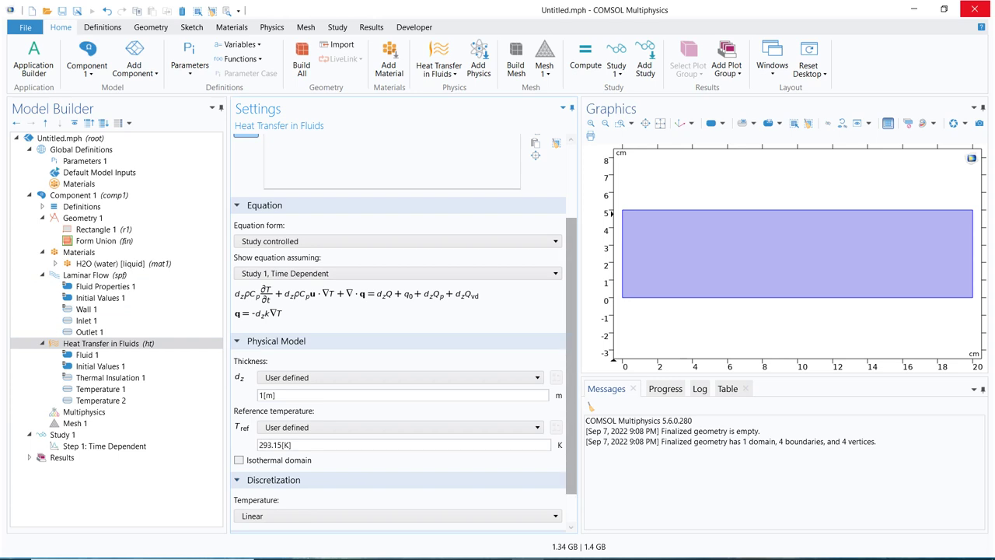
scroll(398, 327, down, 1)
scroll(398, 326, up, 2)
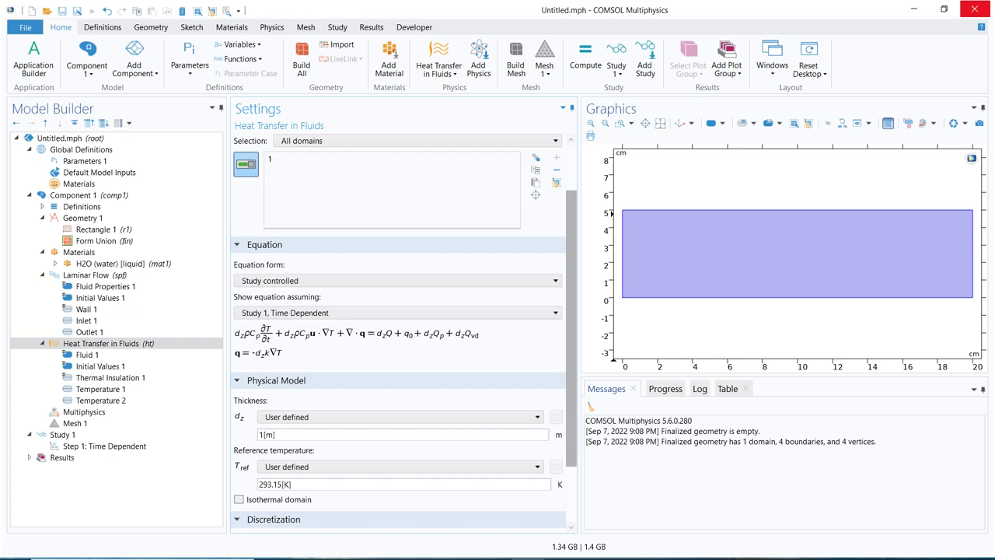
scroll(398, 335, down, 2)
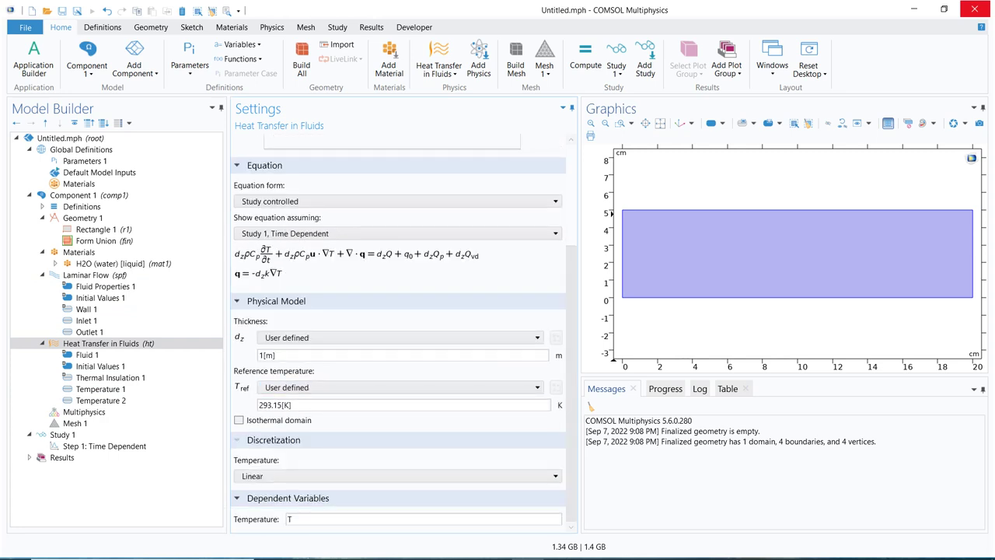
click(396, 476)
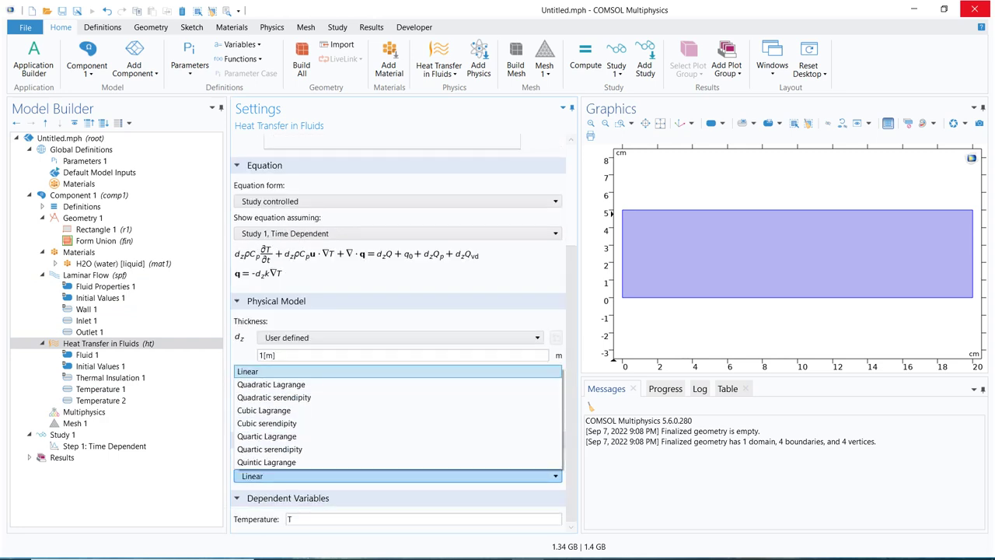
click(247, 371)
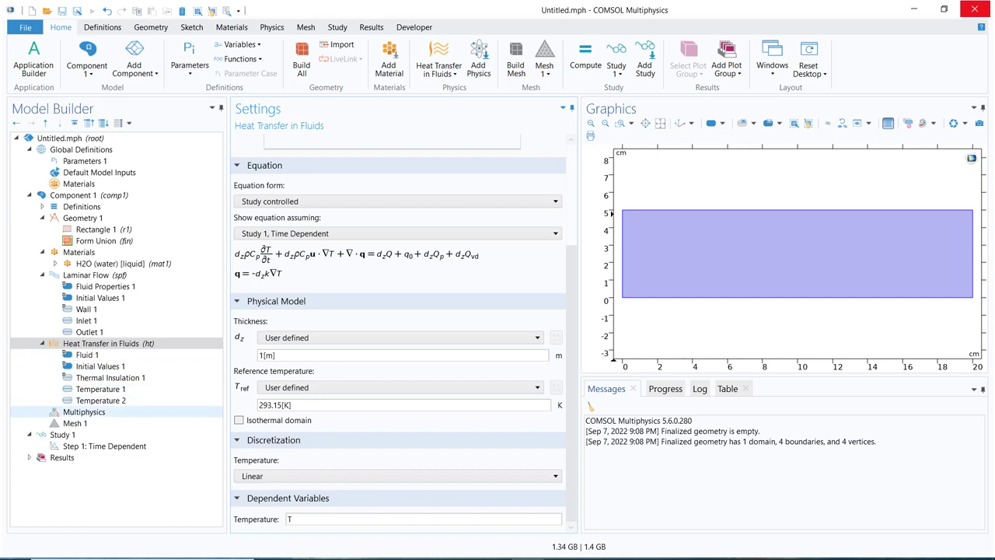
click(83, 411)
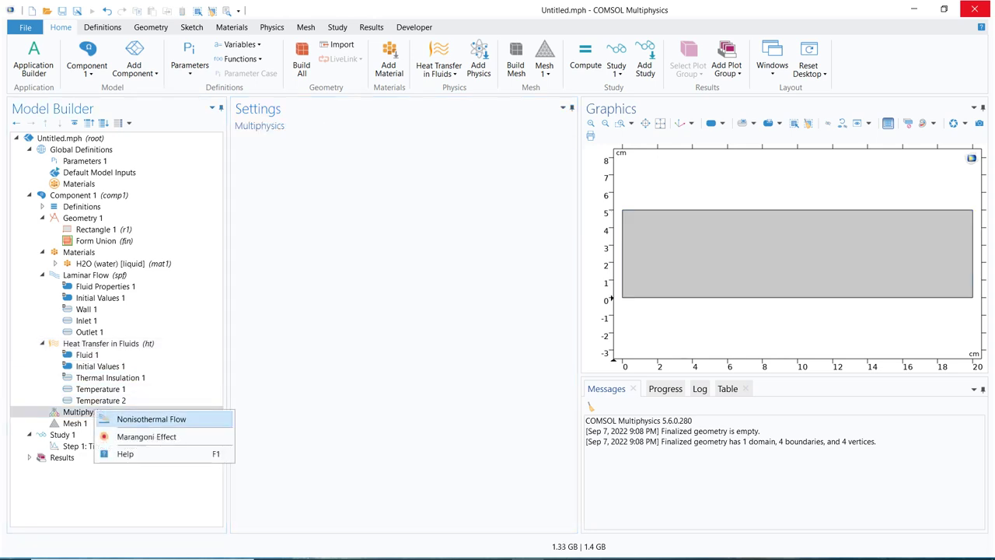
- Re-add Nonisothermal Flow and check the Time Dependent step's physics and variables selection
click(151, 419)
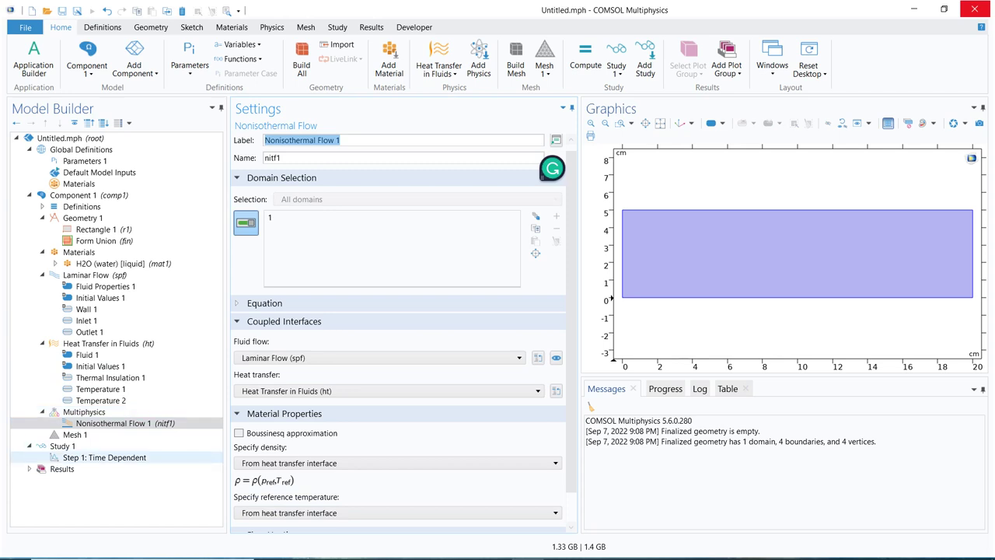
click(104, 457)
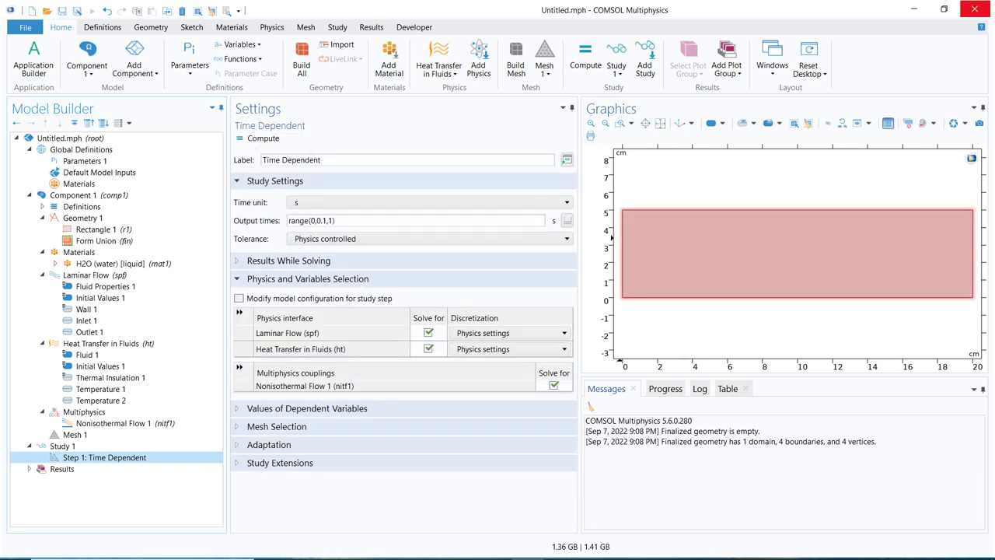
click(630, 256)
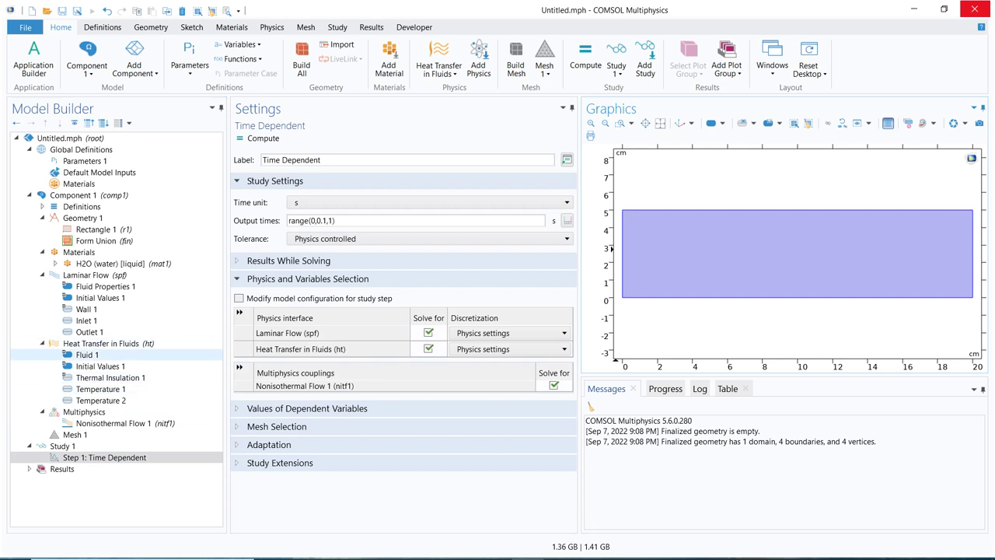
- Check Fluid 1's Heat Convection velocity field, then view the Nonisothermal Flow 1 settings
click(87, 354)
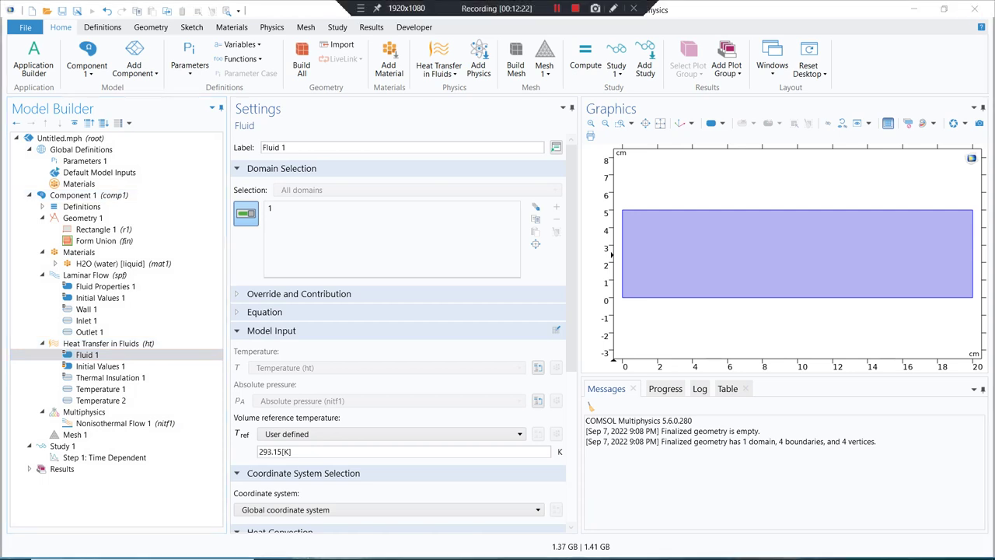
scroll(398, 326, down, 5)
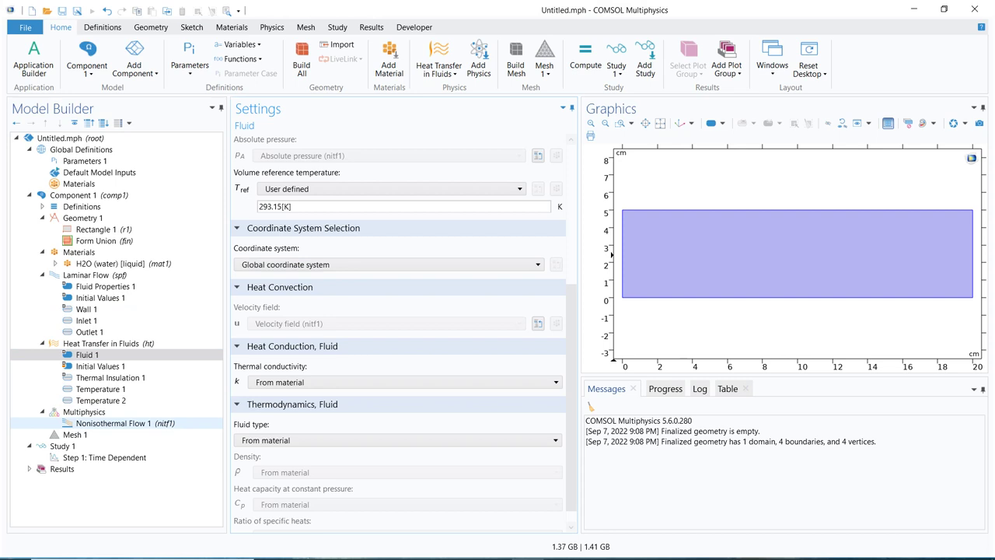
click(117, 422)
- Bring up the Nonisothermal Flow 1 context menu and dismiss it without changes
right_click(146, 423)
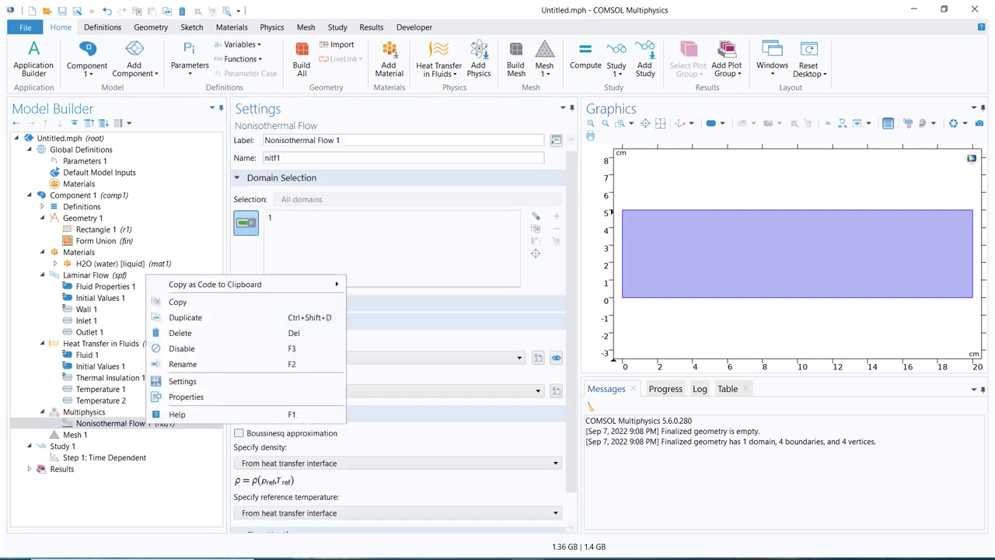
key(Escape)
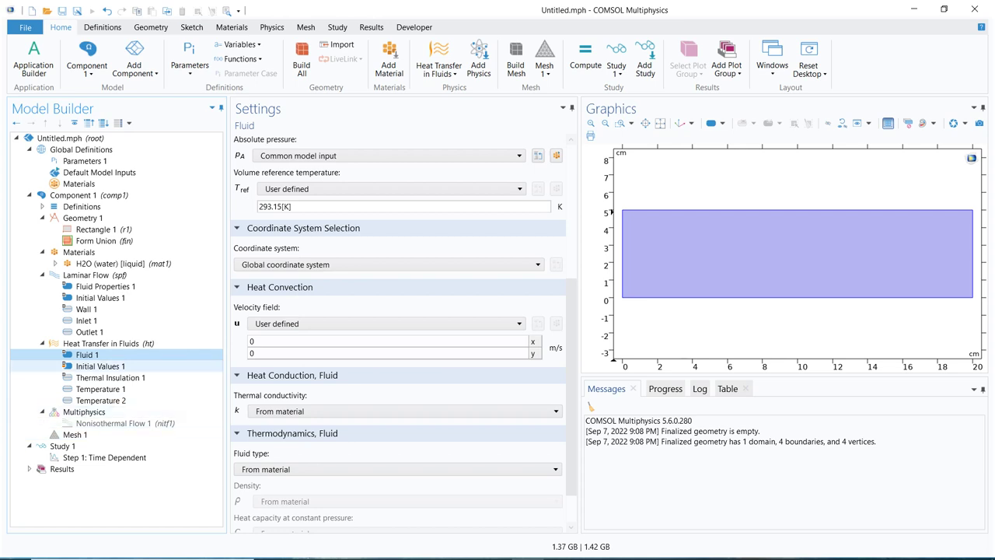
- Set Fluid 1's convection velocity field to Velocity field (spf) from Laminar Flow
click(387, 323)
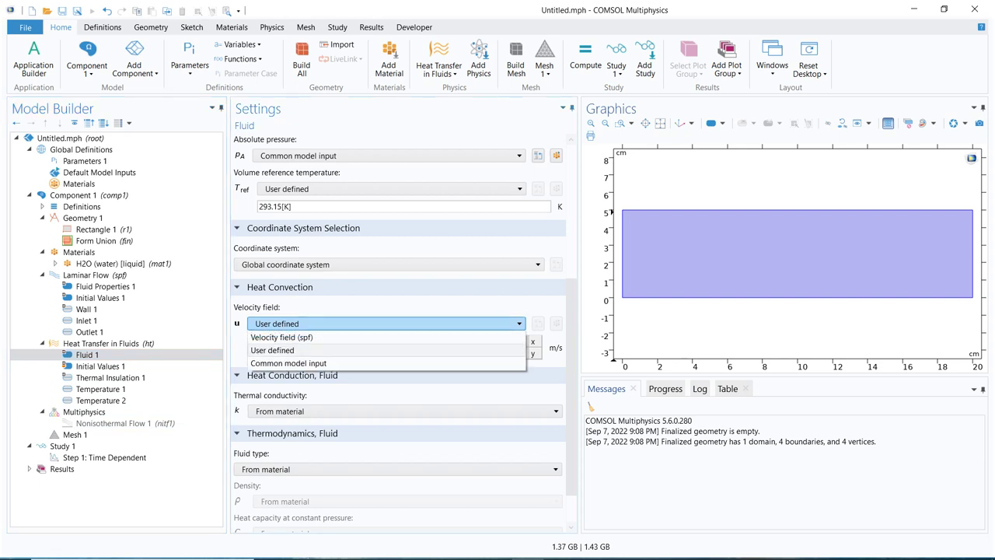
click(386, 324)
click(387, 323)
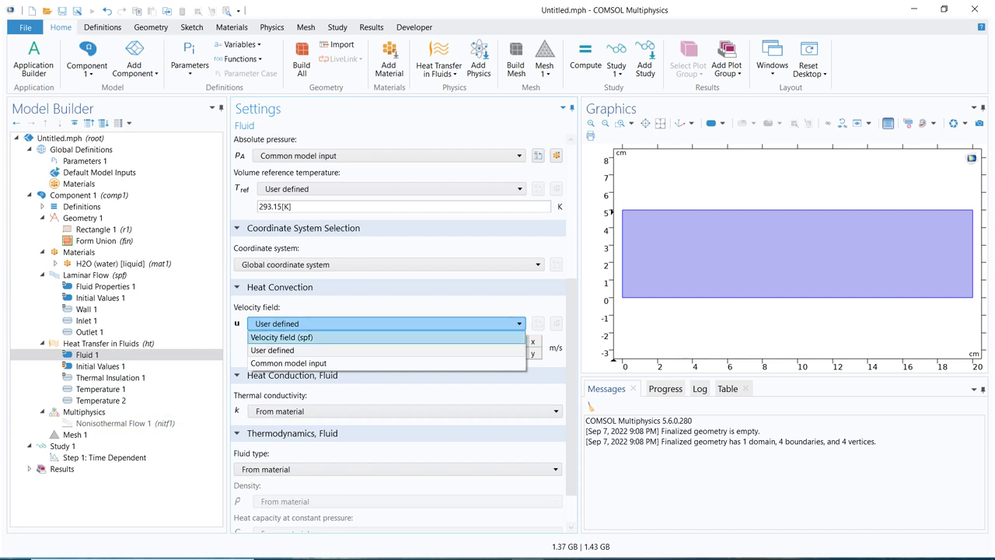
click(281, 336)
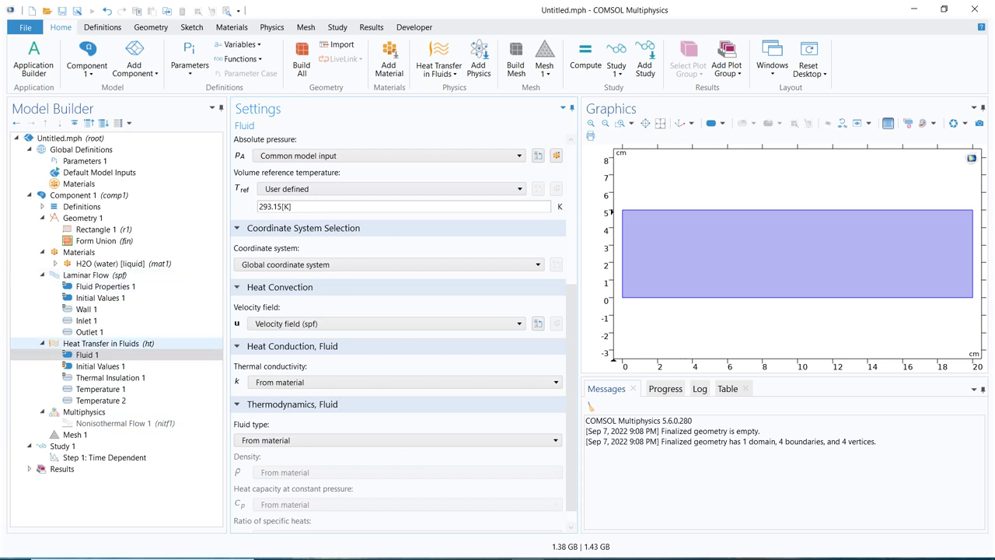
click(101, 343)
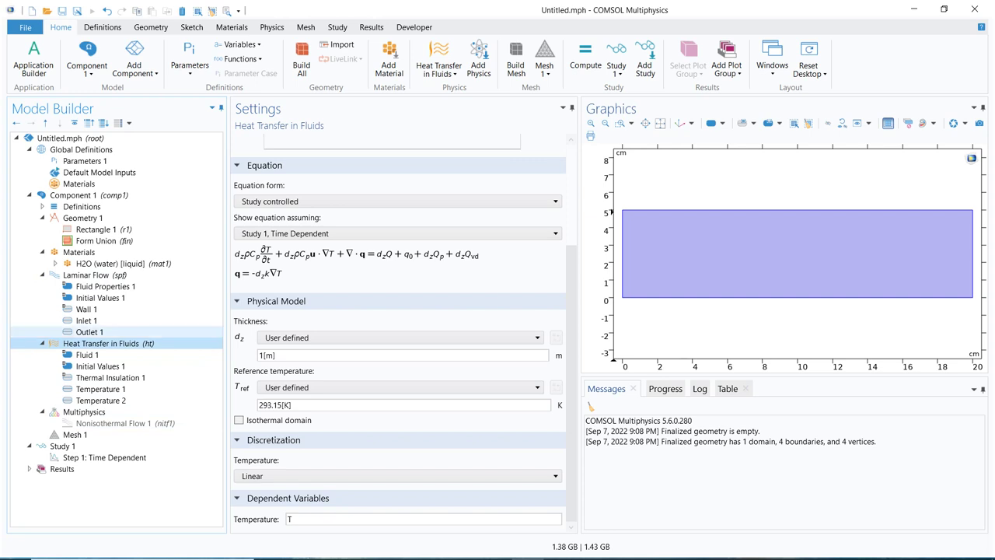
- Try Gas/Liquid as Fluid 1's fluid type, then revert it to From material
click(87, 354)
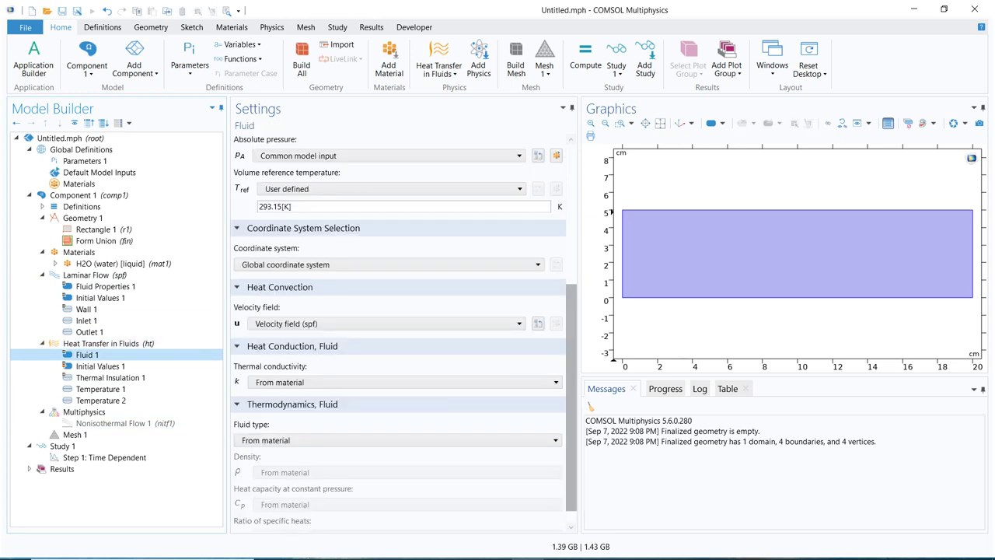
scroll(403, 331, down, 1)
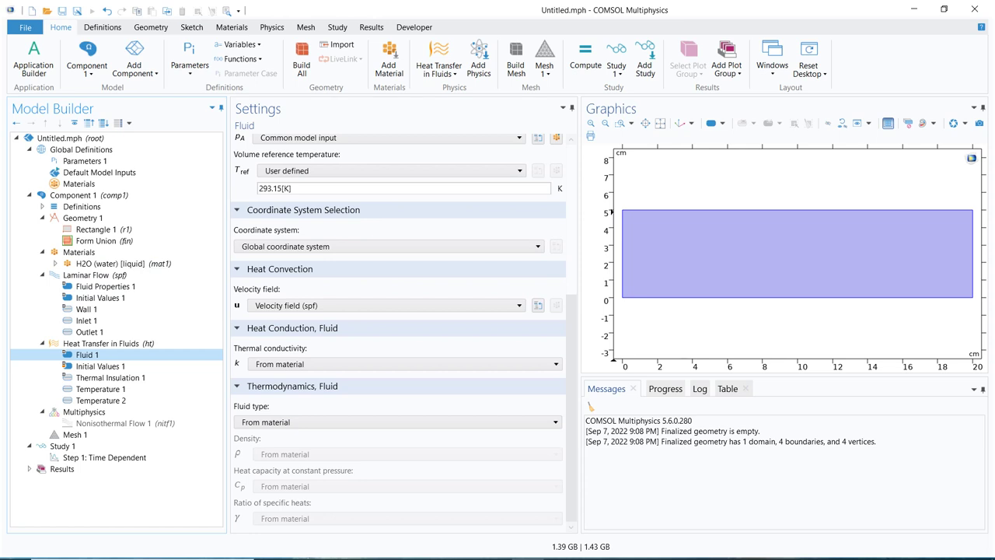
click(397, 422)
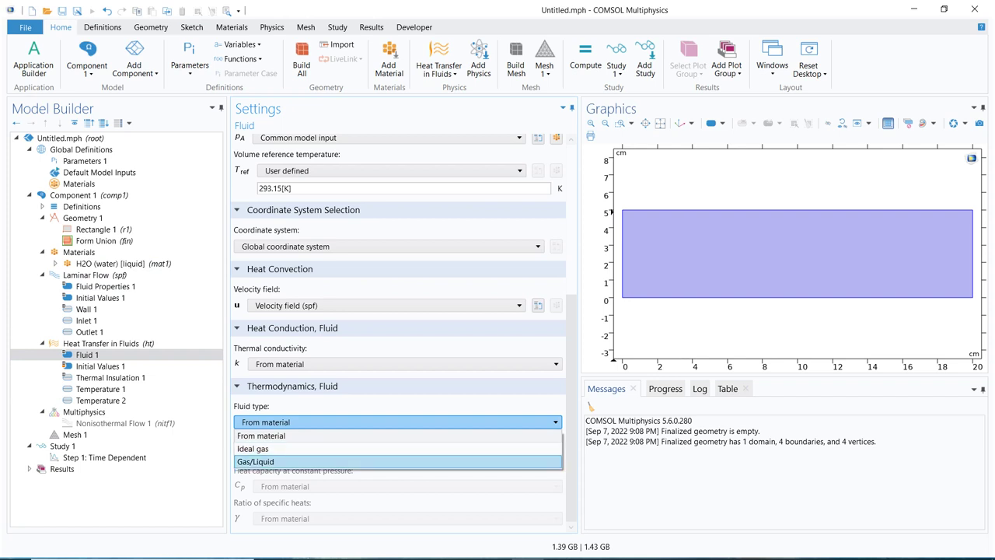
click(256, 461)
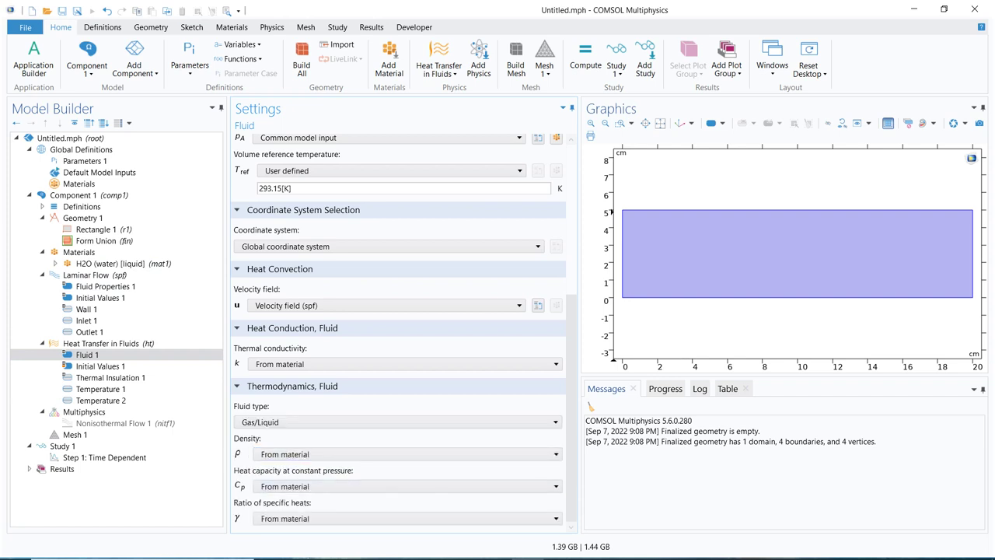
click(404, 454)
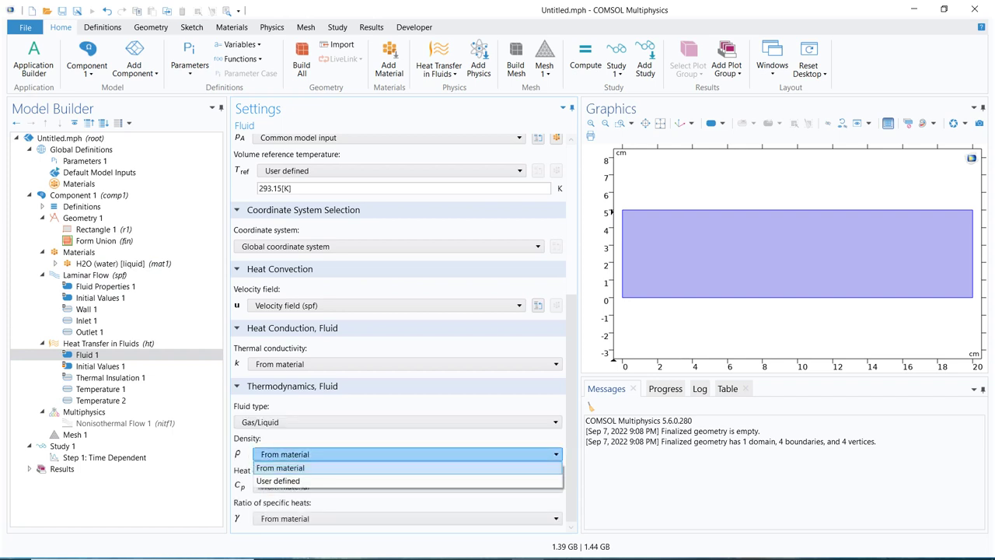
click(396, 422)
click(396, 422)
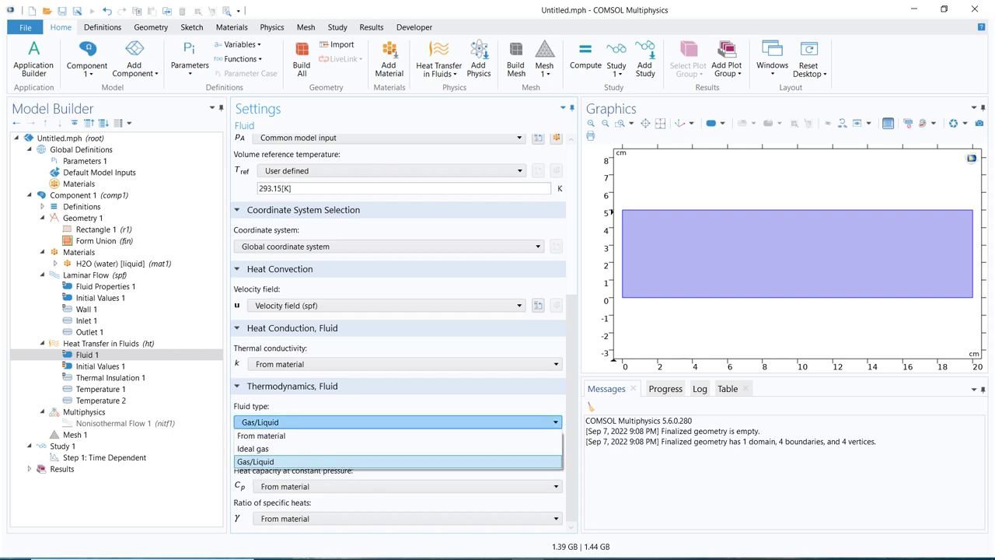
key(Return)
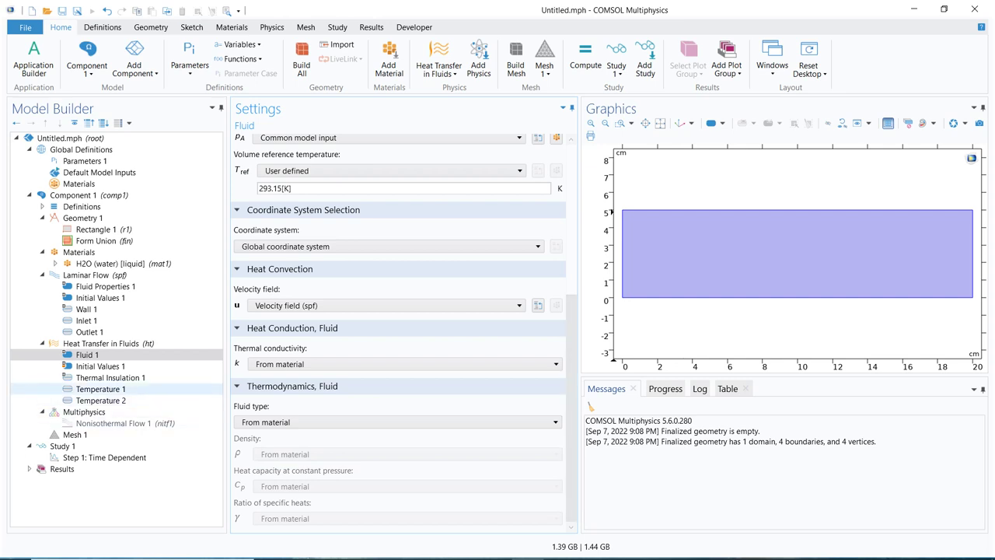
click(116, 423)
- Enable the Nonisothermal Flow 1 coupling and recheck Fluid 1's velocity settings
right_click(148, 423)
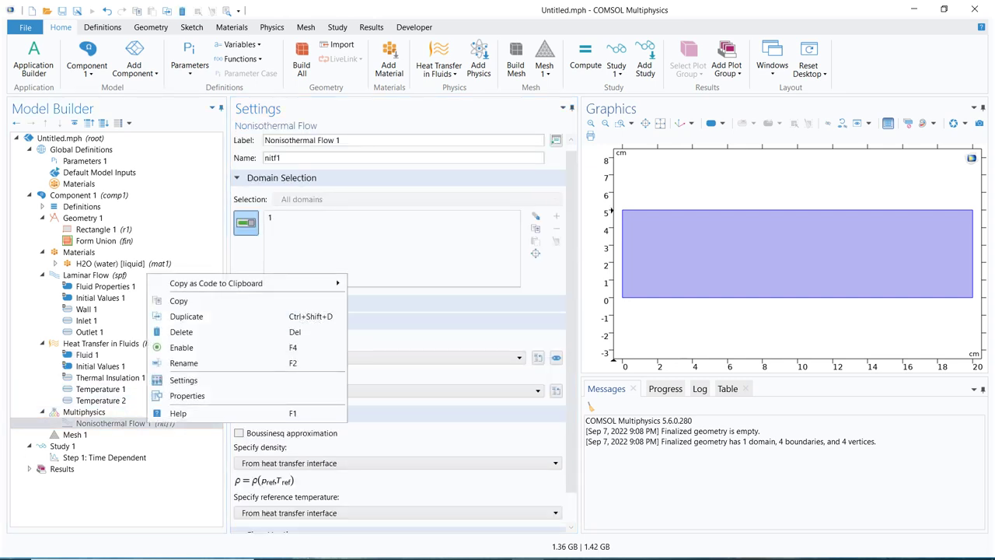
click(182, 348)
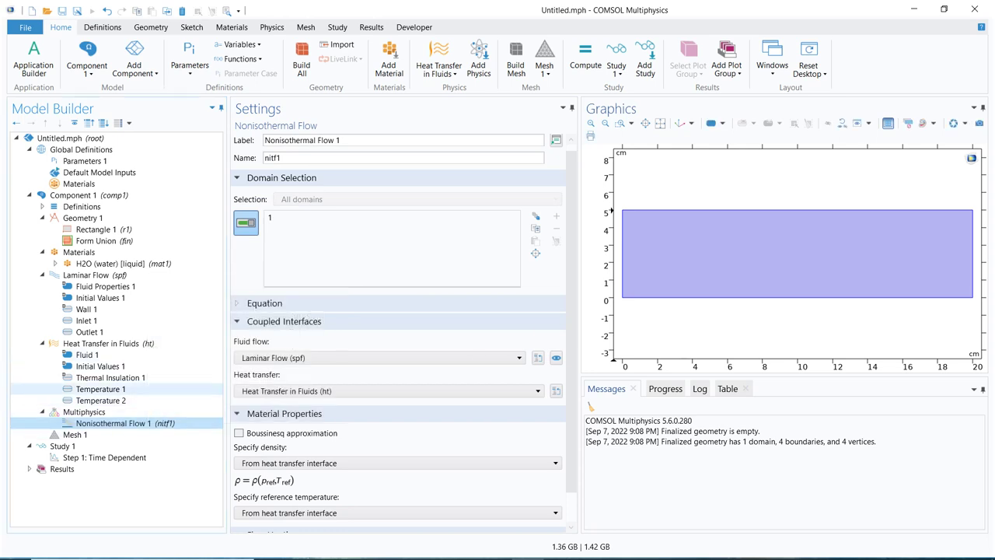
click(87, 354)
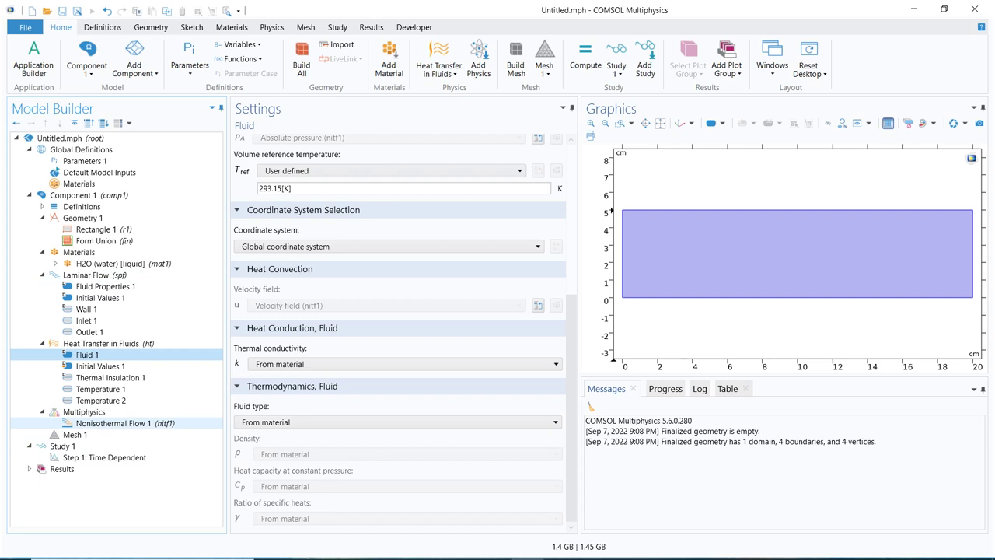
click(104, 457)
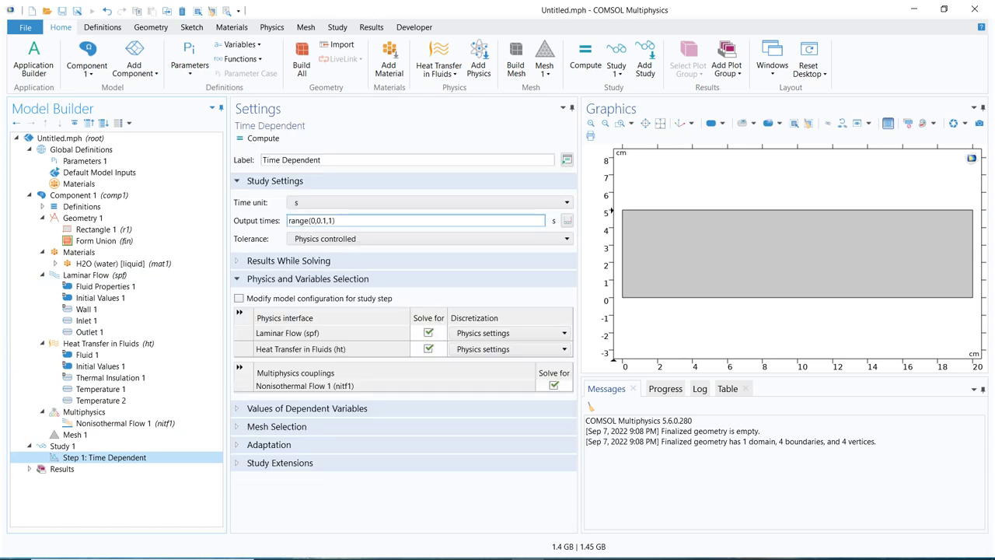
- Set output times to range(0,0.01,0.1), run Study 1, then stop it and dismiss the error
click(322, 221)
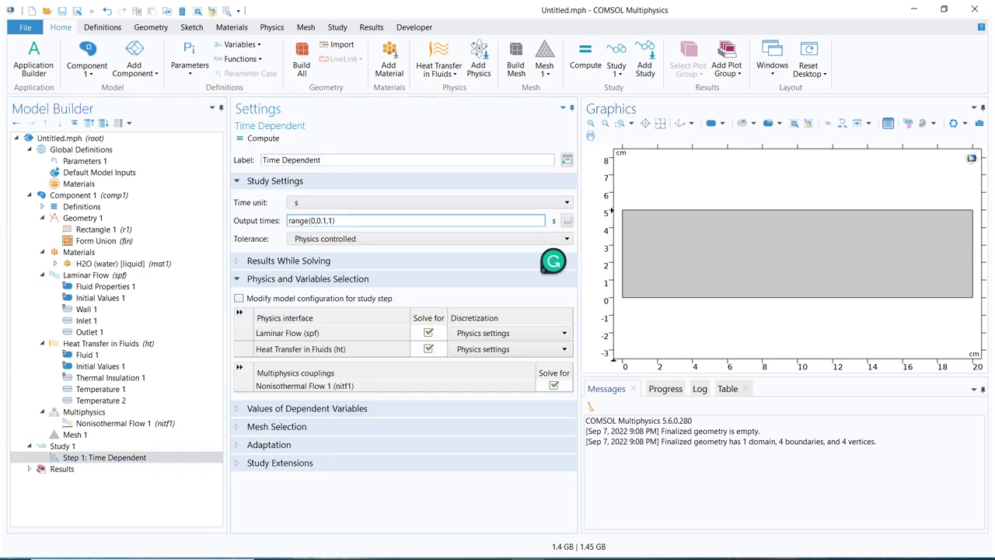
text(0,0.)
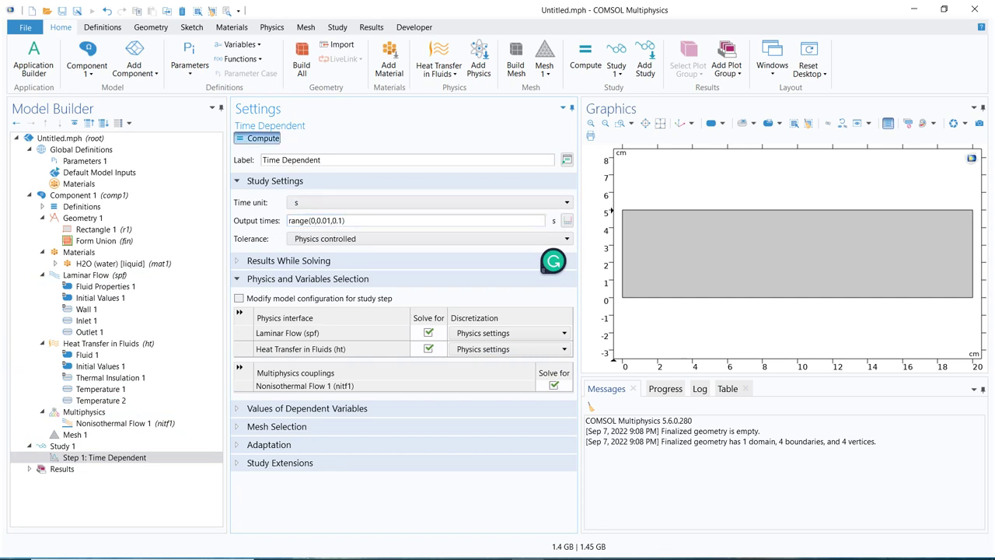
click(259, 138)
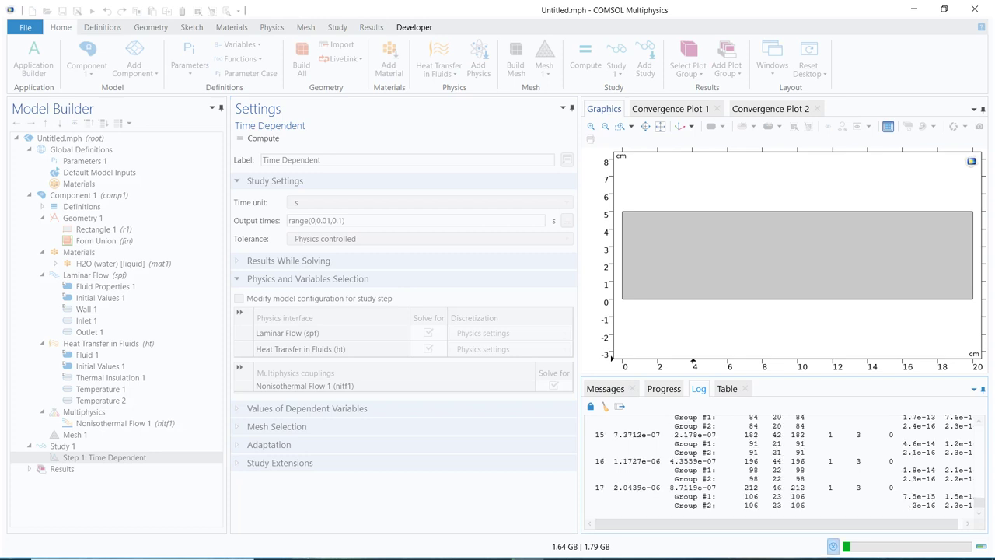
click(833, 546)
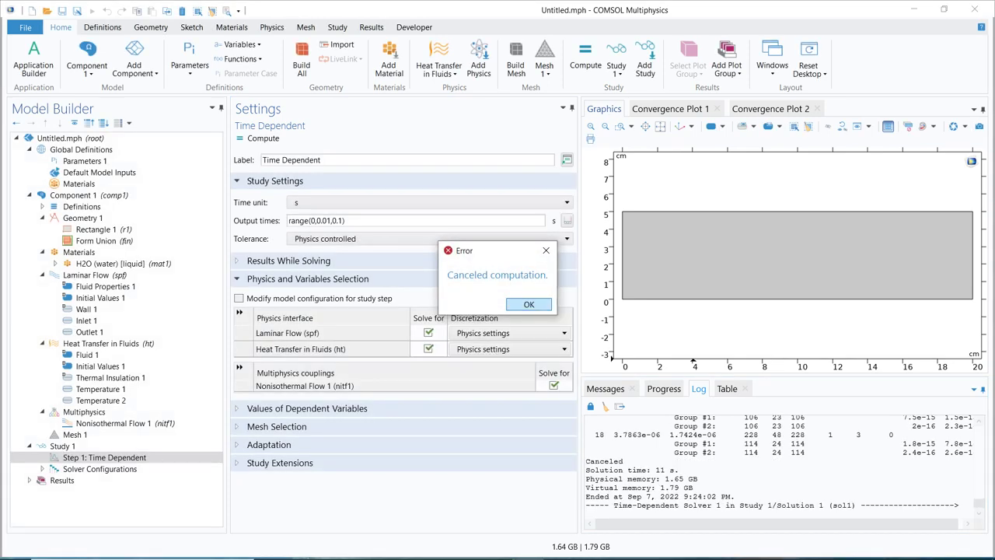
key(Return)
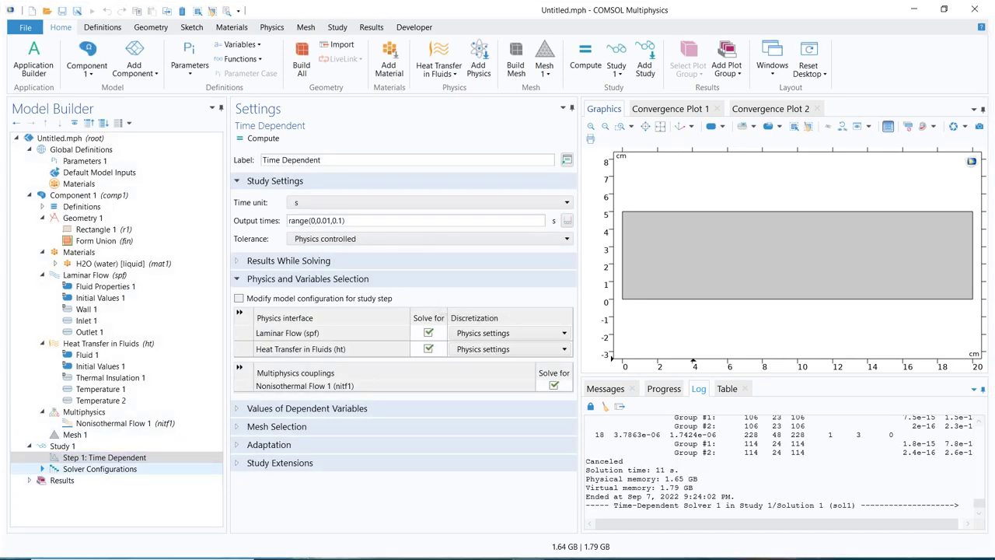
- Expand Solver Configurations and Solution 1, then open the Time-Dependent Solver 1 settings
click(42, 469)
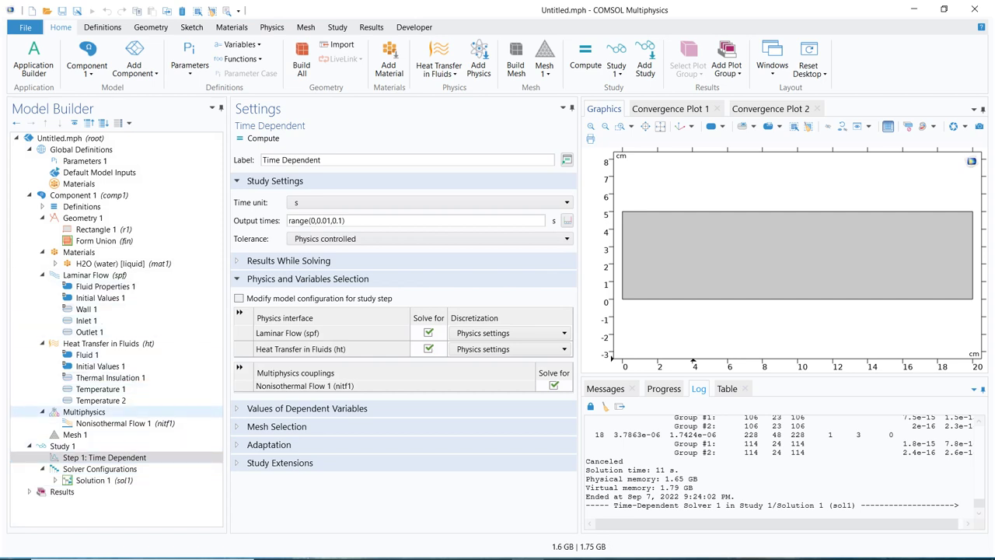
click(55, 480)
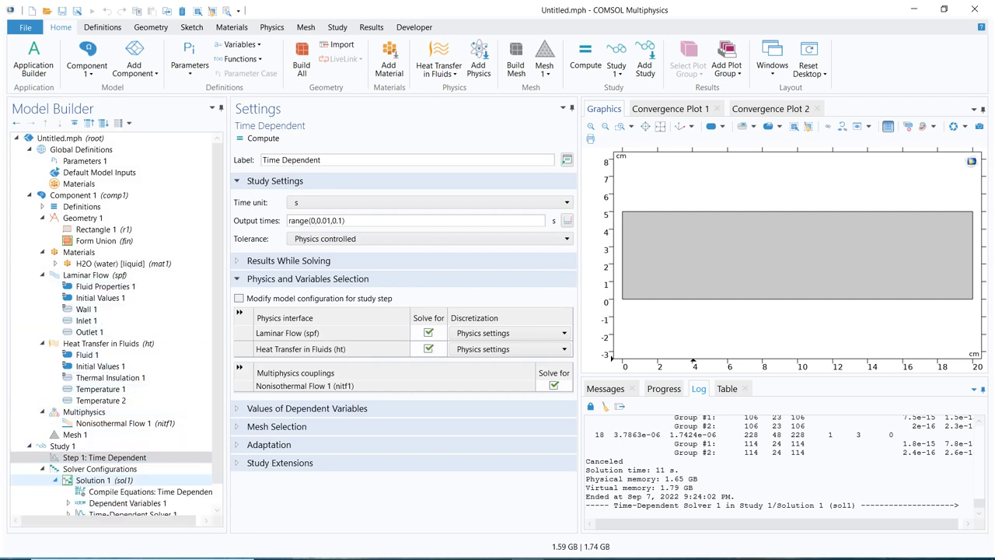
scroll(113, 325, down, 1)
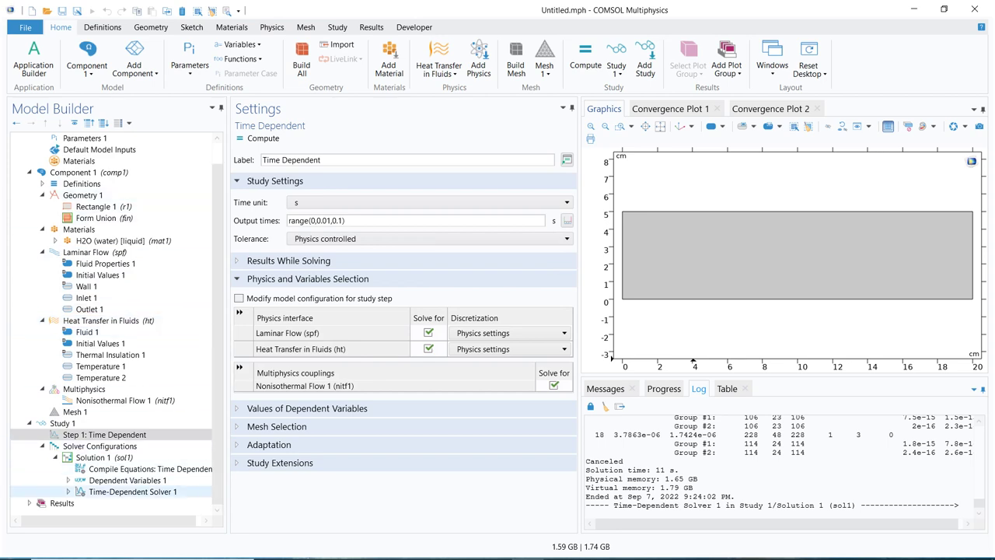
click(68, 491)
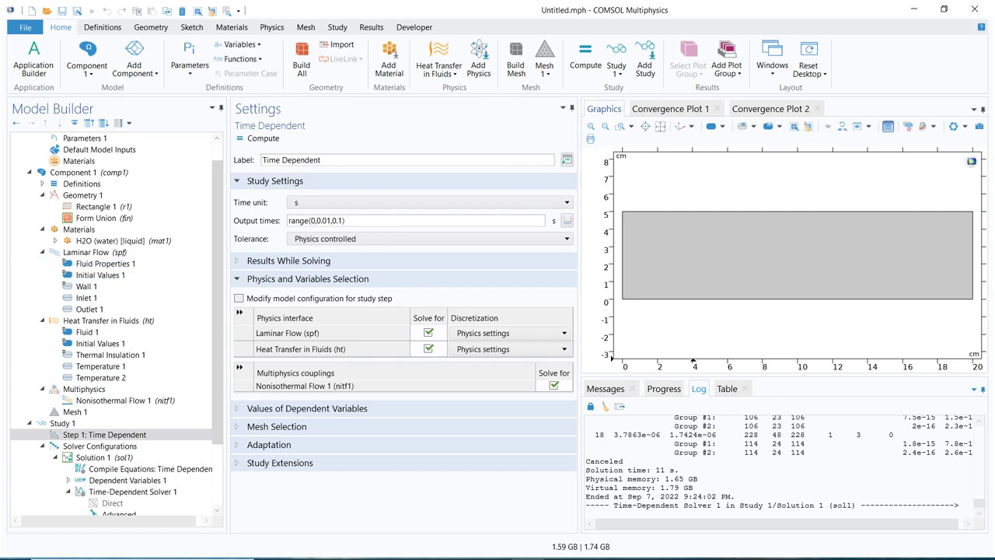
scroll(116, 389, down, 3)
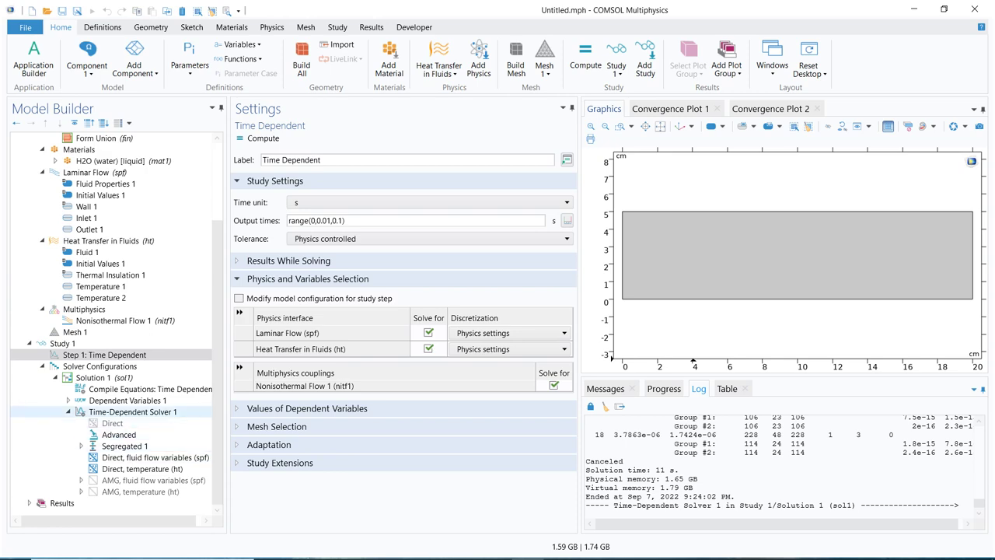
click(132, 412)
- Add a Fully Coupled node to Time-Dependent Solver 1 and recompute the time-dependent study
right_click(146, 412)
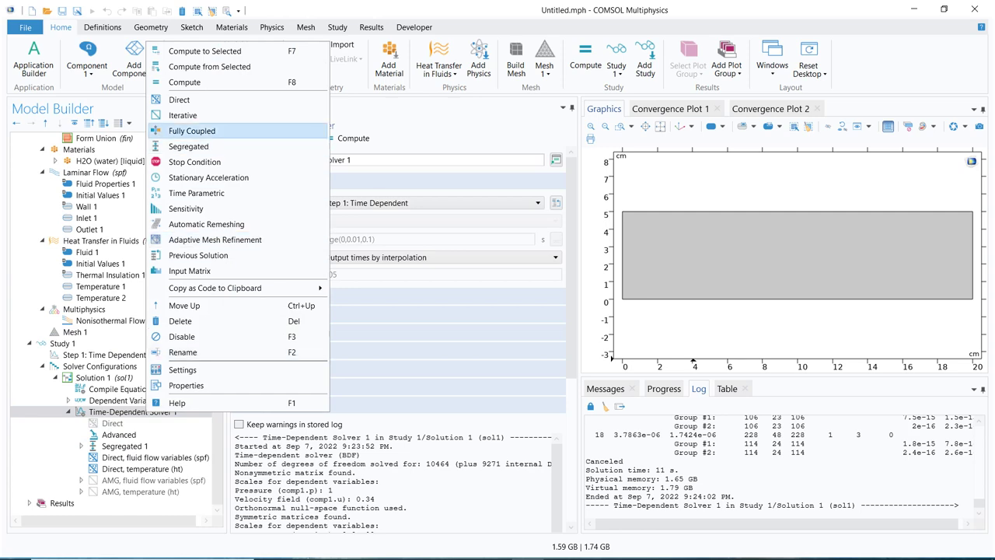
click(192, 130)
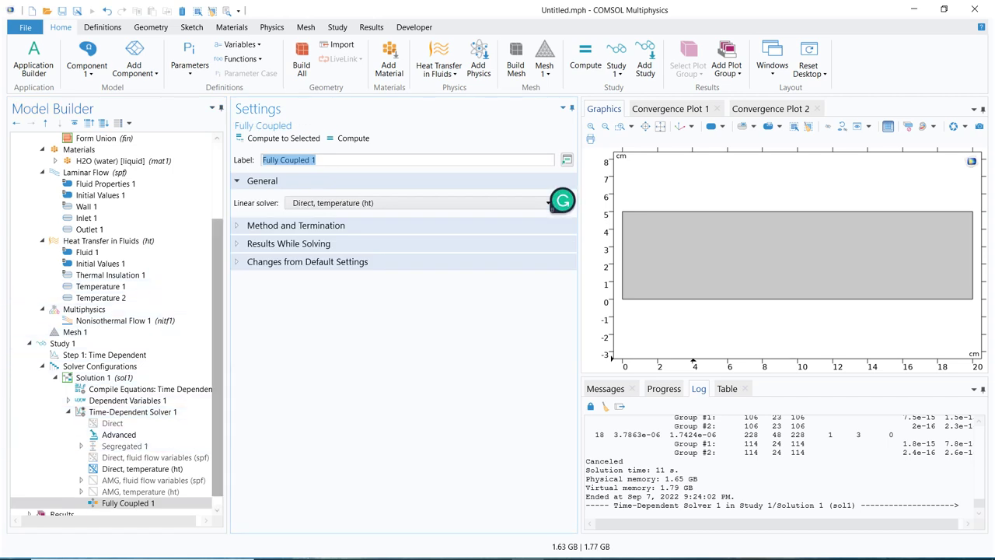
scroll(117, 467, down, 1)
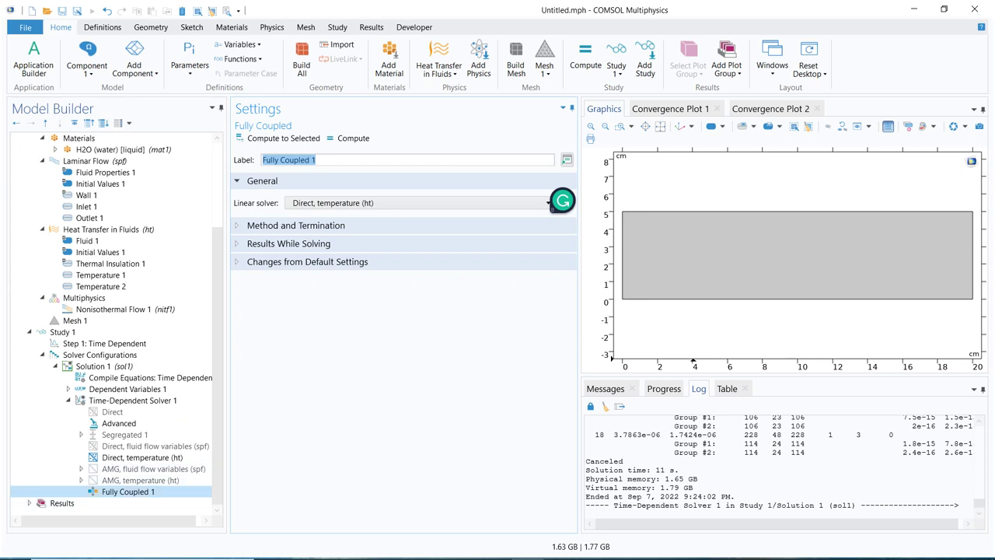
click(105, 343)
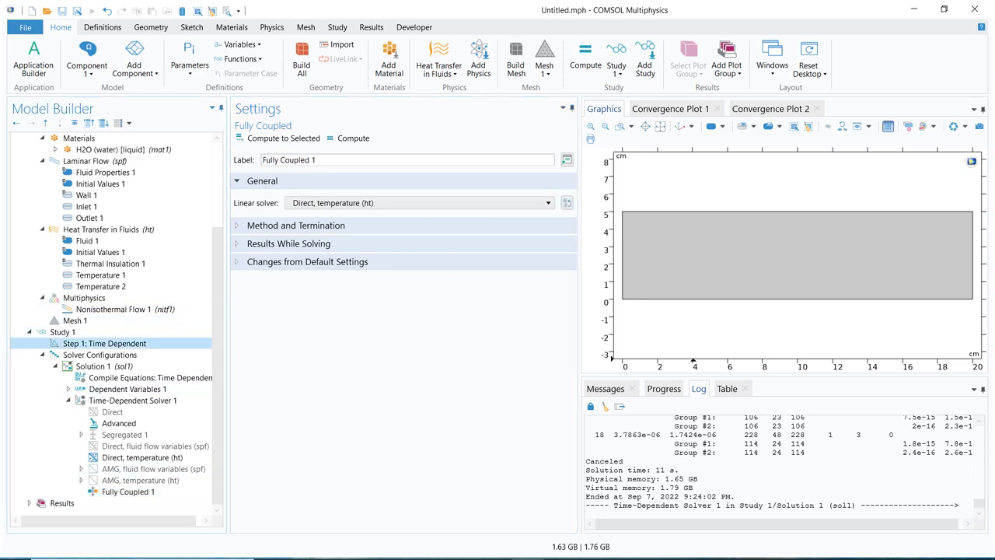
click(263, 137)
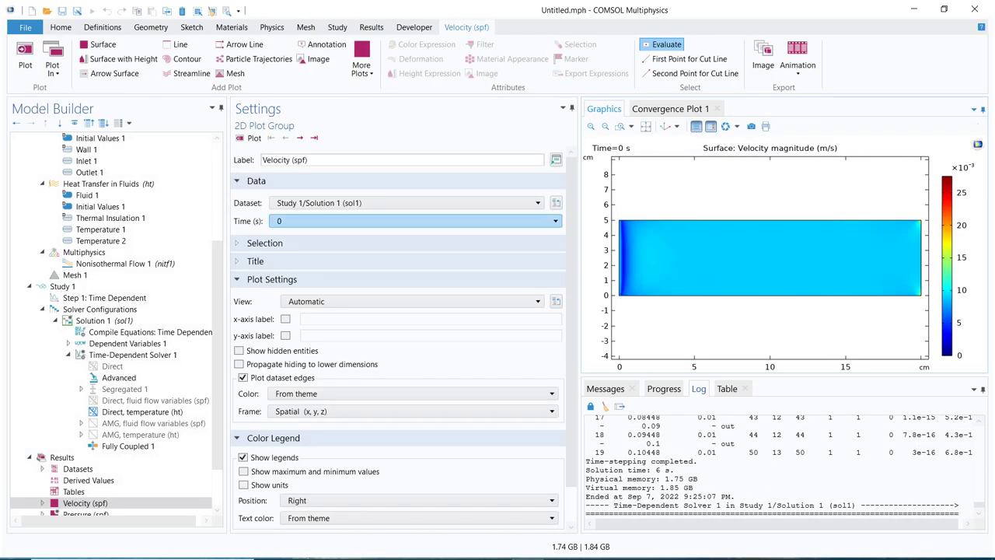
- Plot Velocity (spf) at 0.07 s and zoom into the top wall near x 5–8 cm, then back out
key(alt+Down)
key(Down)
key(Down)
key(Down)
key(Down)
key(Down)
key(Down)
key(Down)
key(Return)
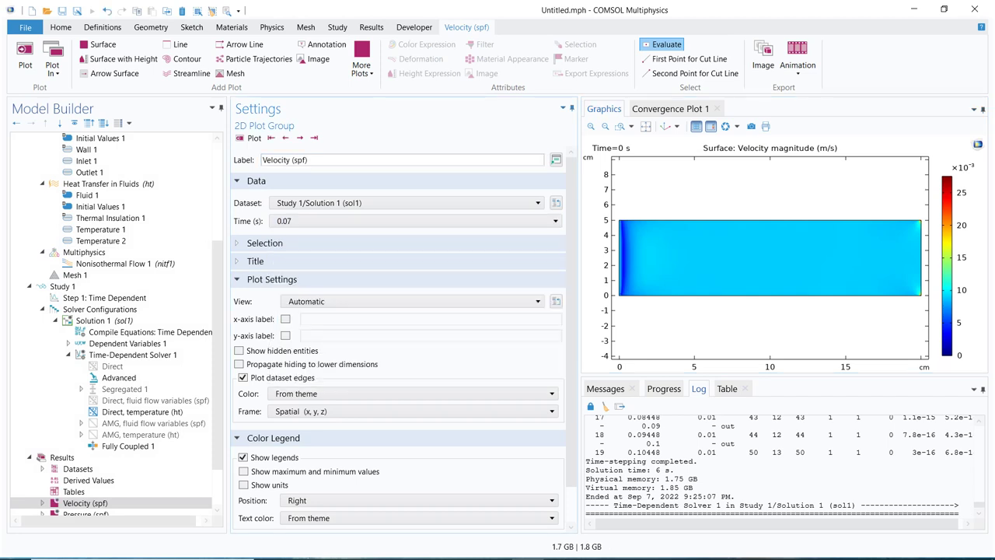
click(254, 138)
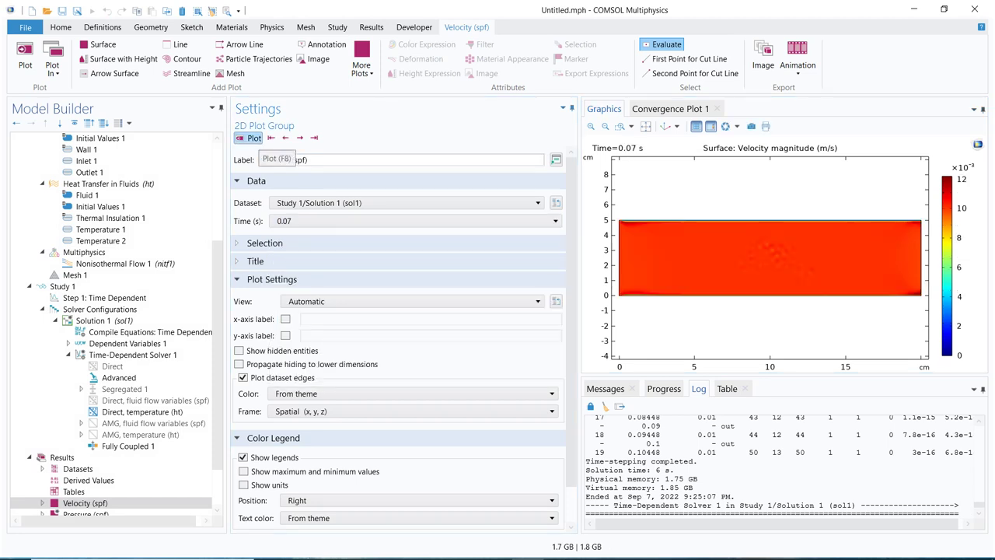
click(620, 126)
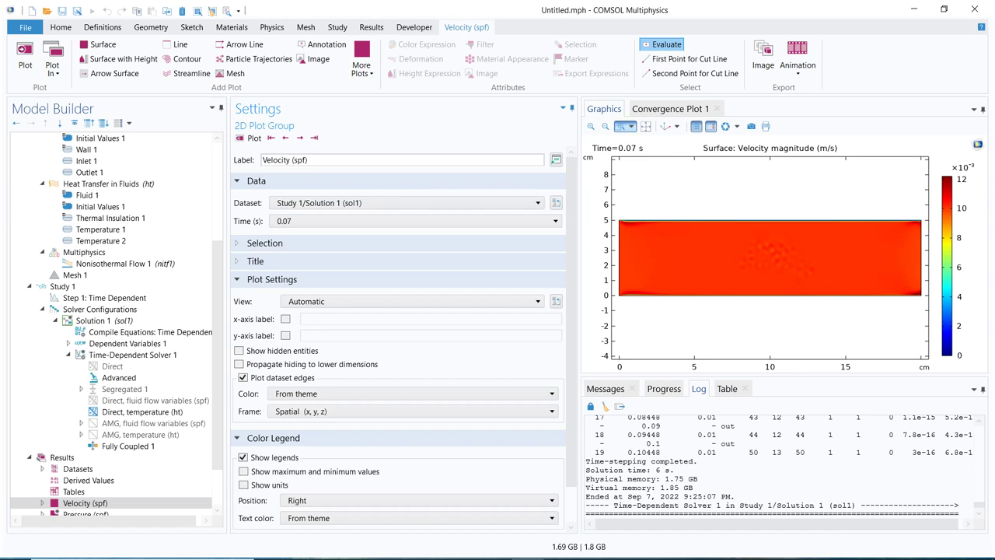
drag(699, 209, 737, 237)
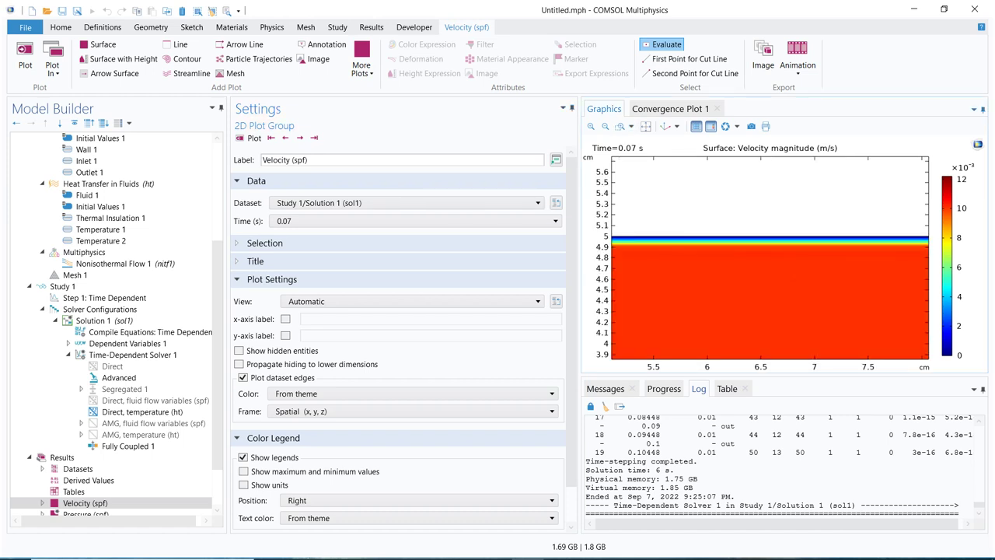
click(646, 126)
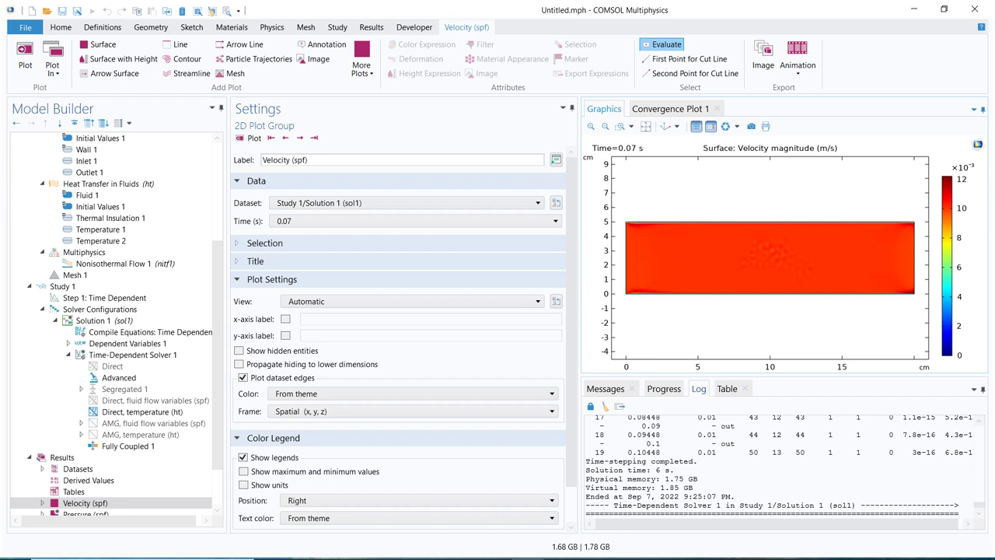
- Plot Temperature (ht) at 0.08 s and zoom into the top wall near x 1.7–2.4 cm, then back out
scroll(109, 311, down, 2)
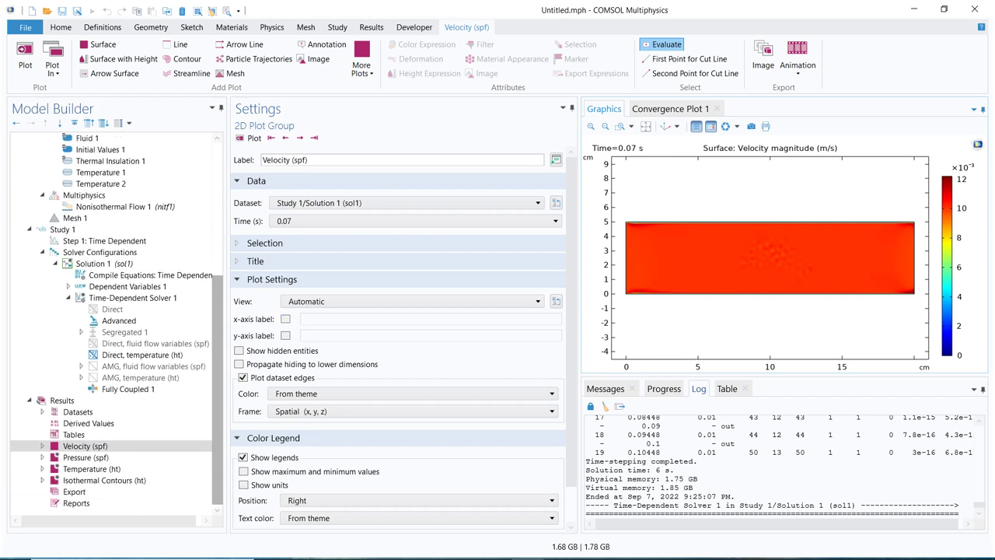
click(91, 469)
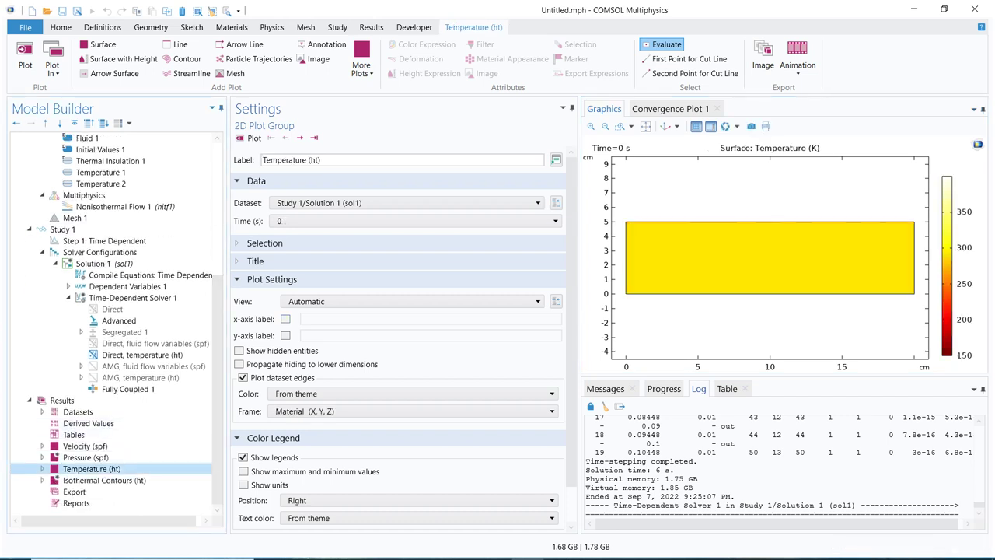
click(412, 221)
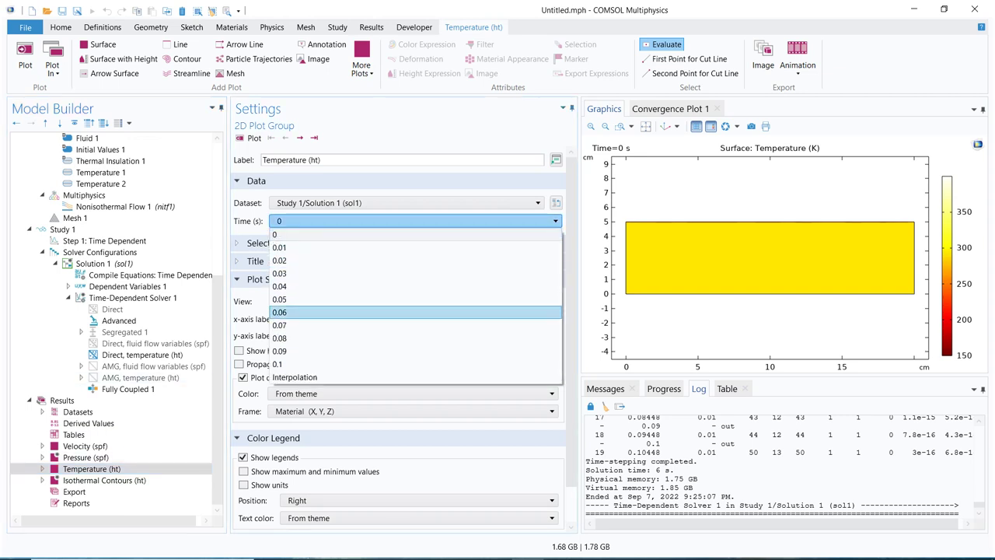
click(349, 338)
click(250, 138)
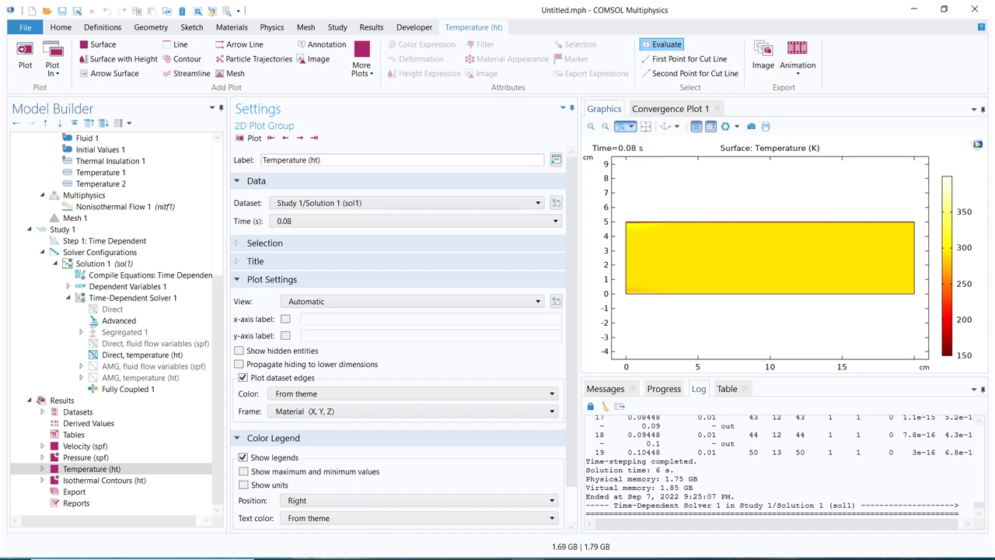
drag(644, 210, 704, 264)
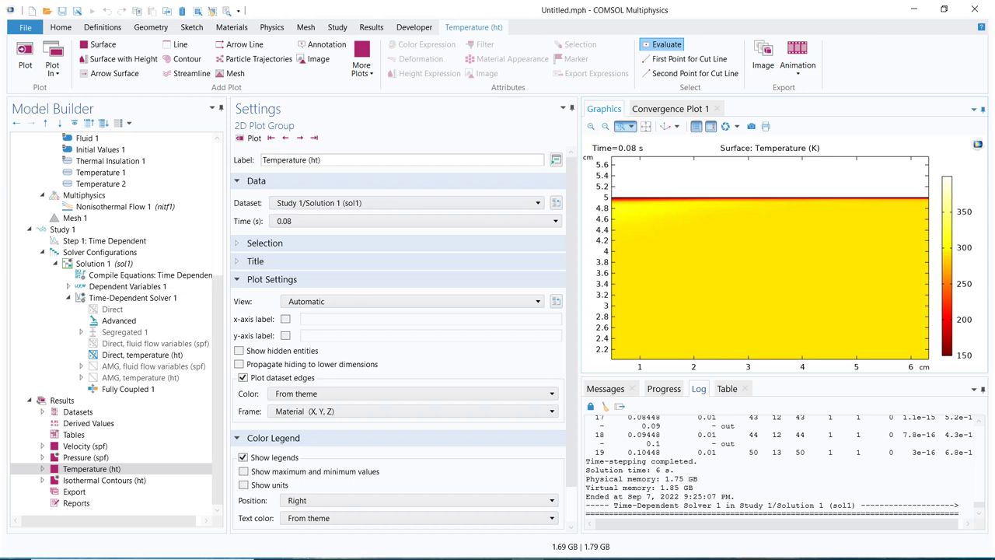
drag(674, 189, 717, 217)
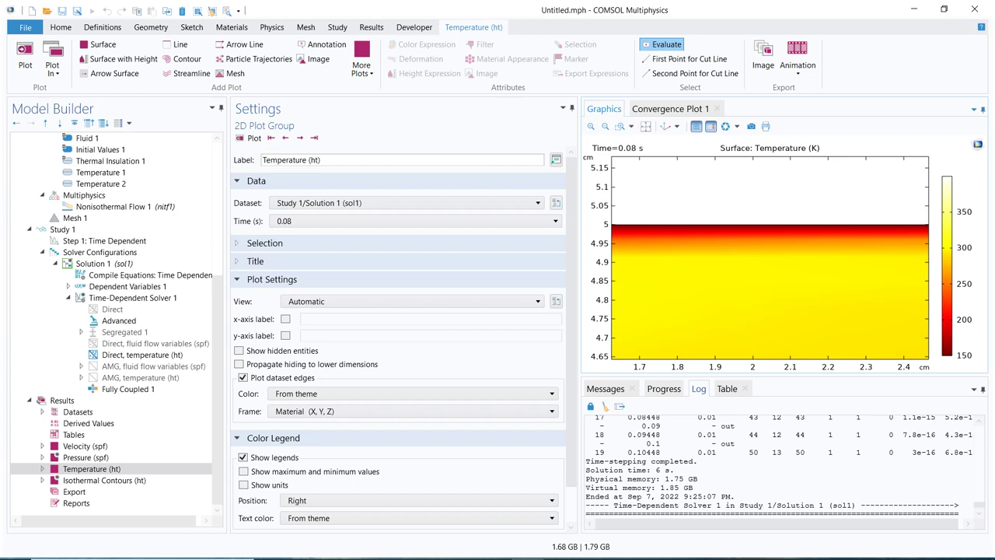
click(646, 126)
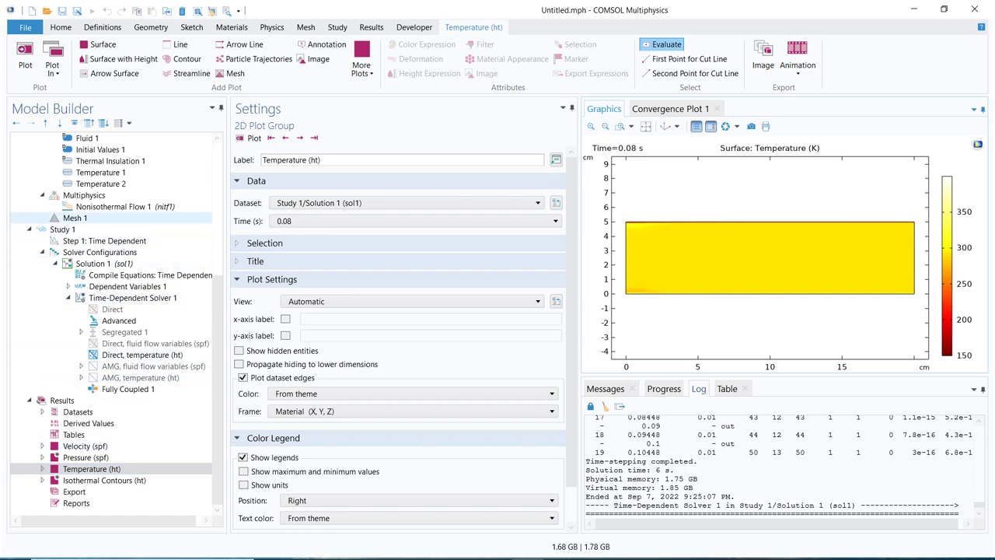
click(117, 206)
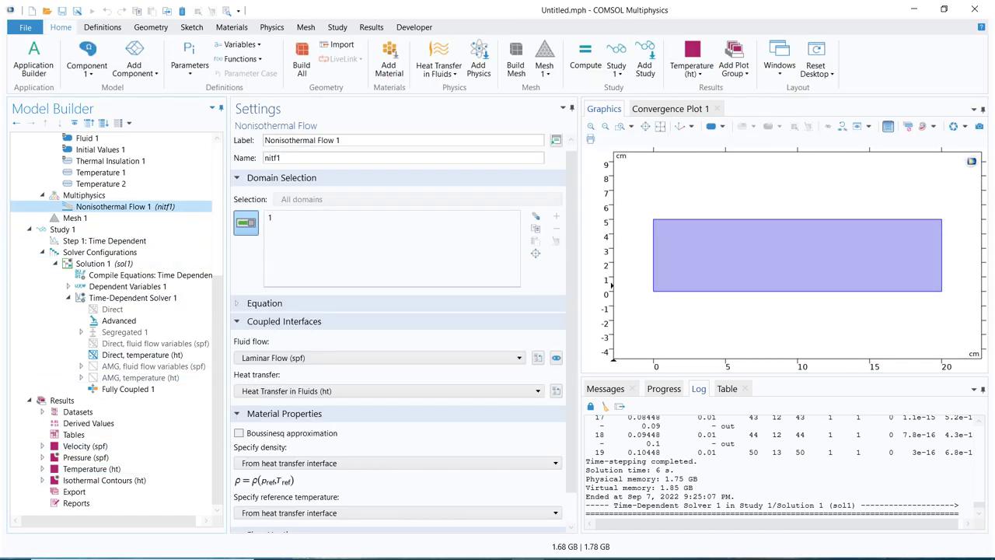
- Disable the Nonisothermal Flow 1 coupling
right_click(139, 206)
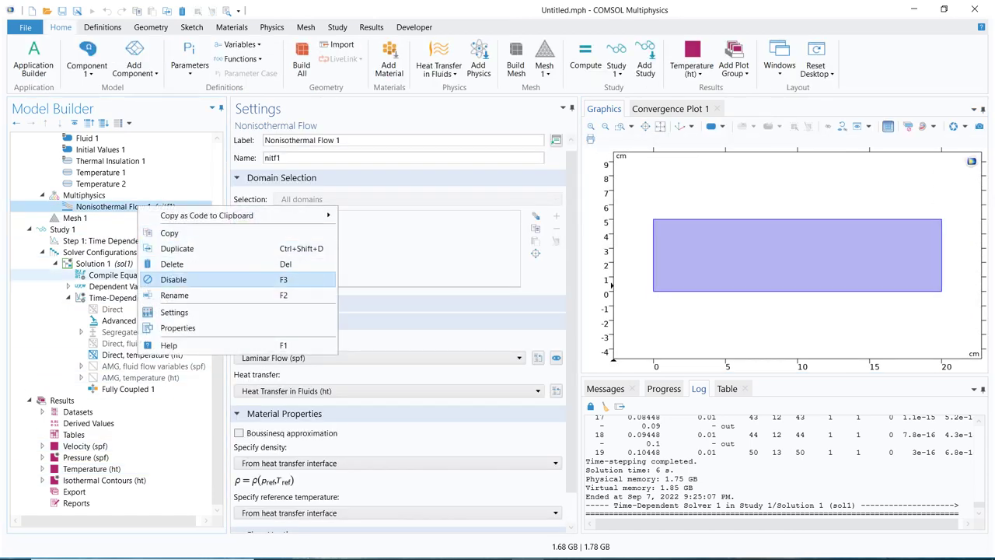
key(Escape)
scroll(112, 327, up, 6)
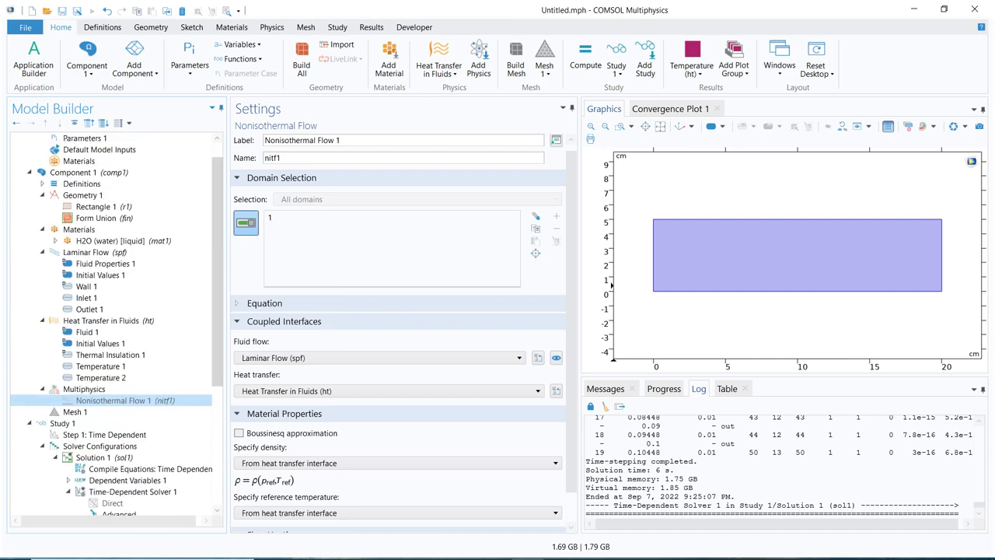
- Keep Fluid 1's velocity field as Velocity field (spf) and recompute the time-dependent study
click(87, 332)
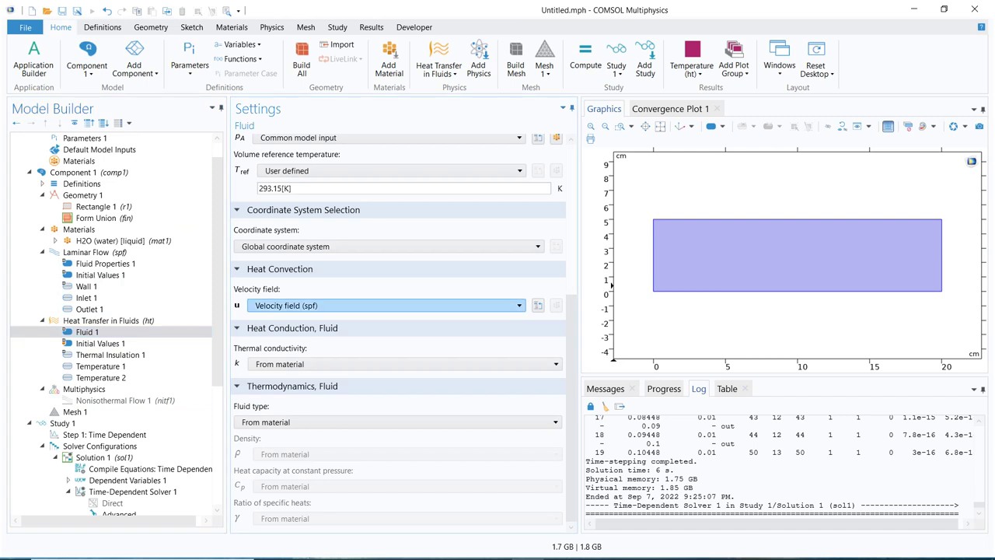
click(385, 306)
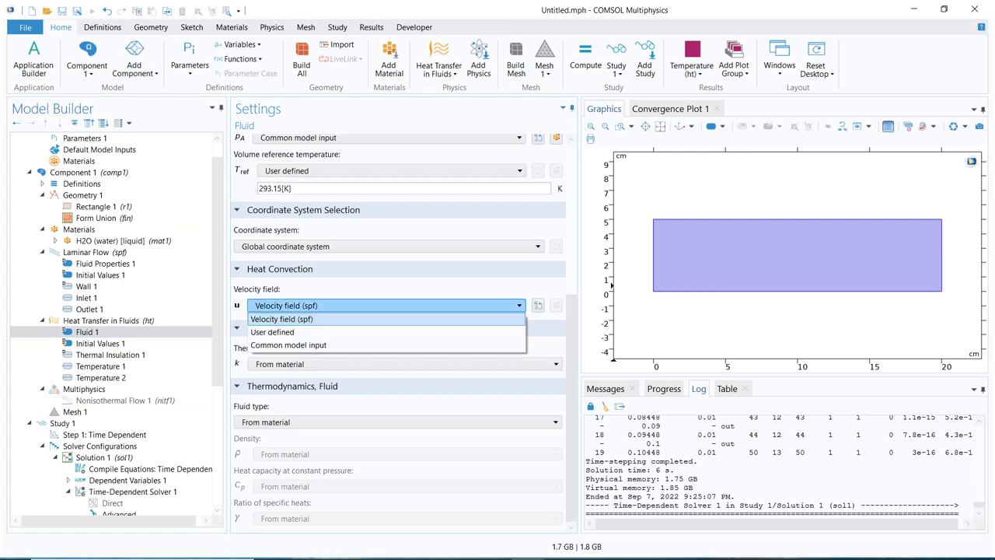
click(281, 319)
click(104, 435)
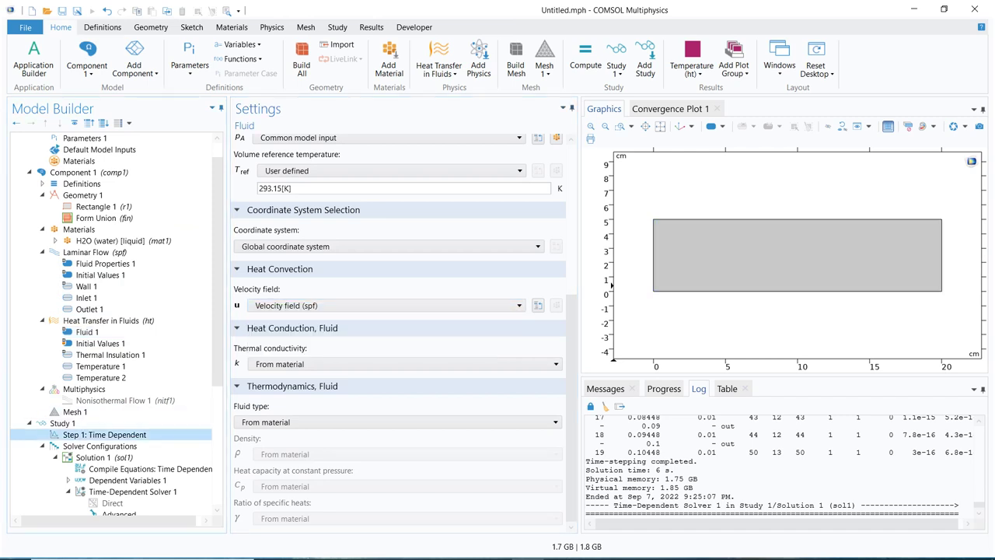
click(257, 139)
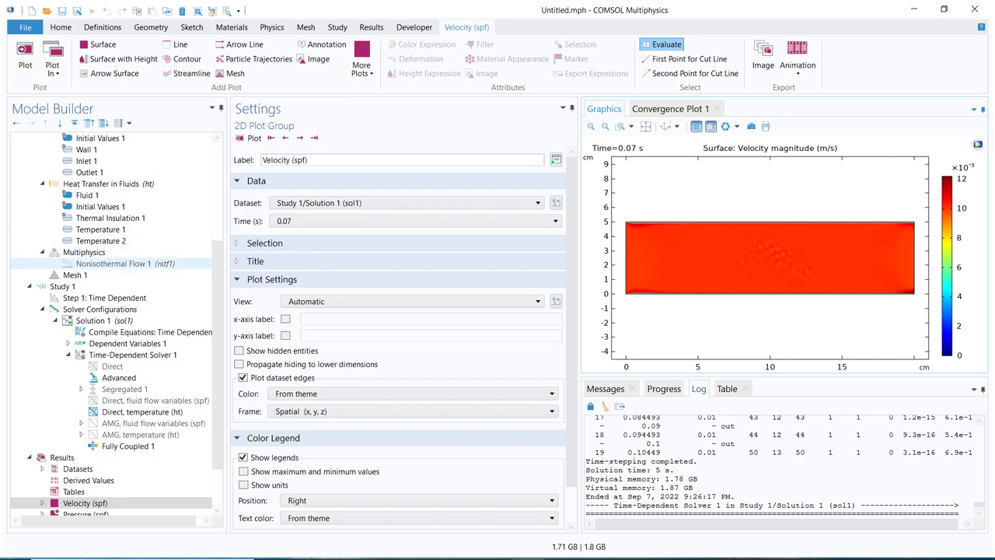
- Select the disabled Nonisothermal Flow 1 node under Multiphysics to show its settings
click(113, 264)
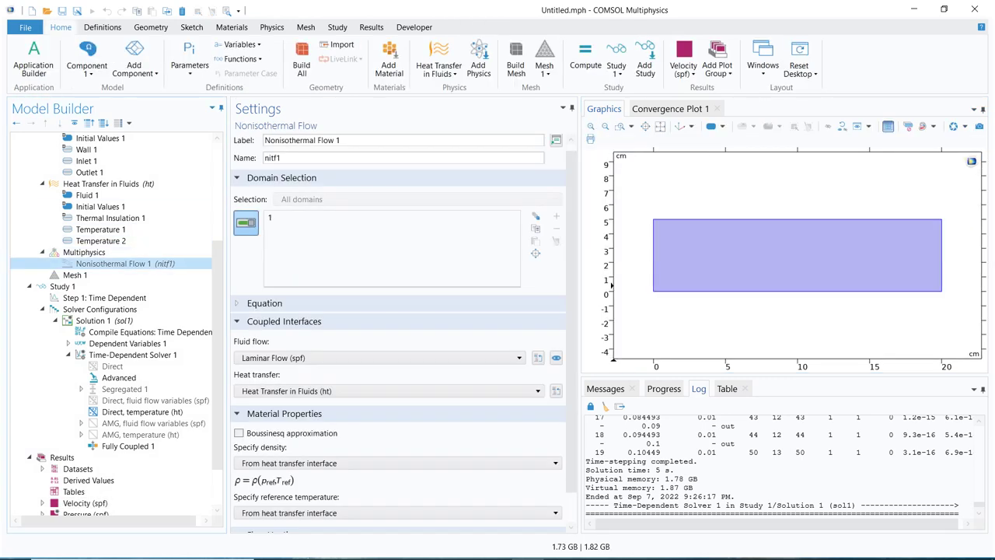